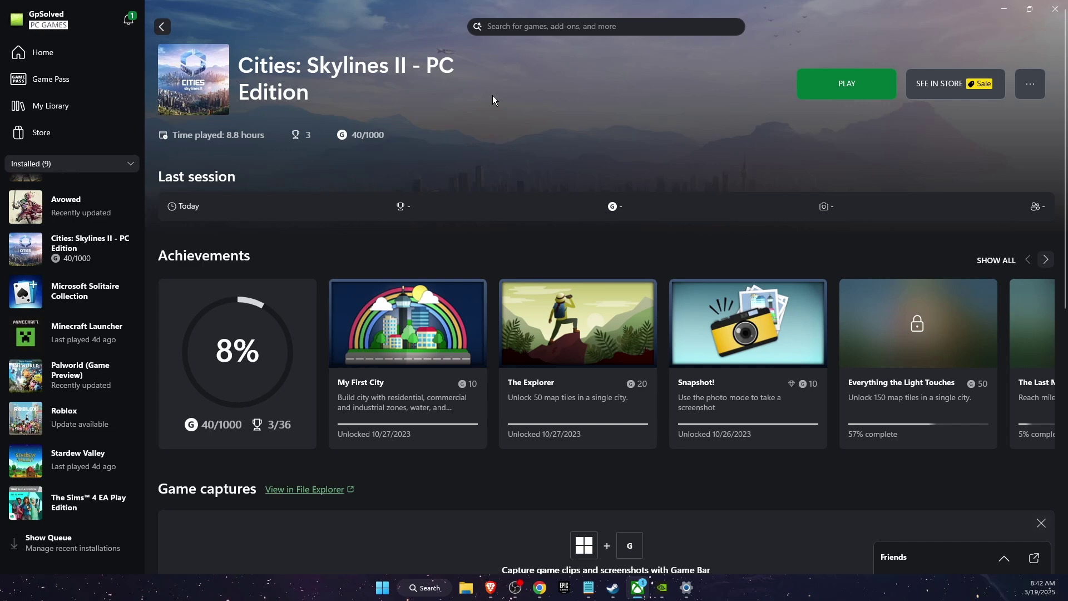
Look at the Windows Update settings, then return to the Xbox game page
left_click(686, 587)
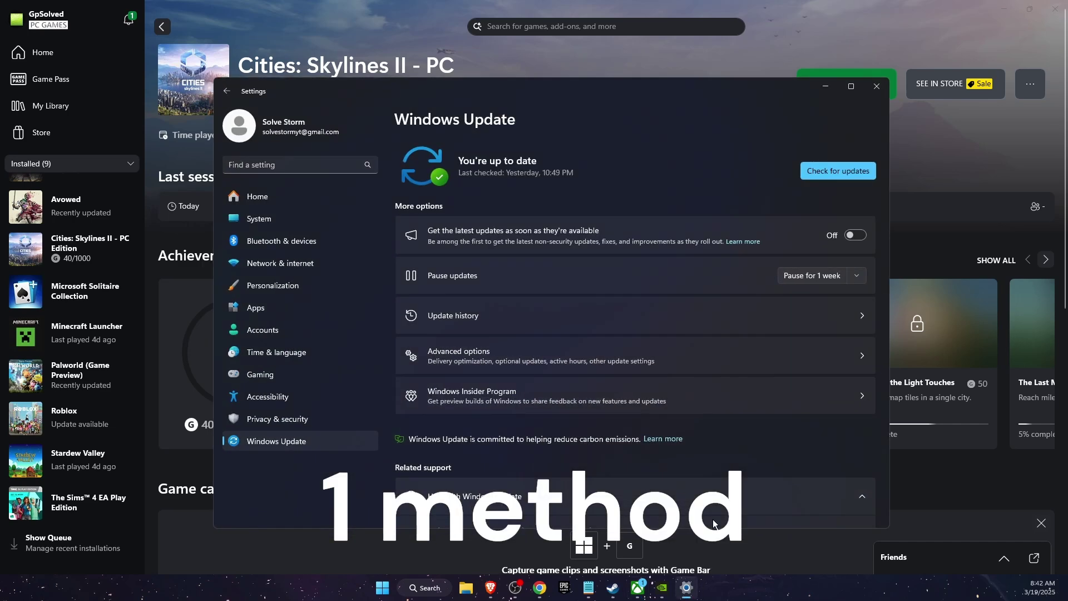
left_click(613, 50)
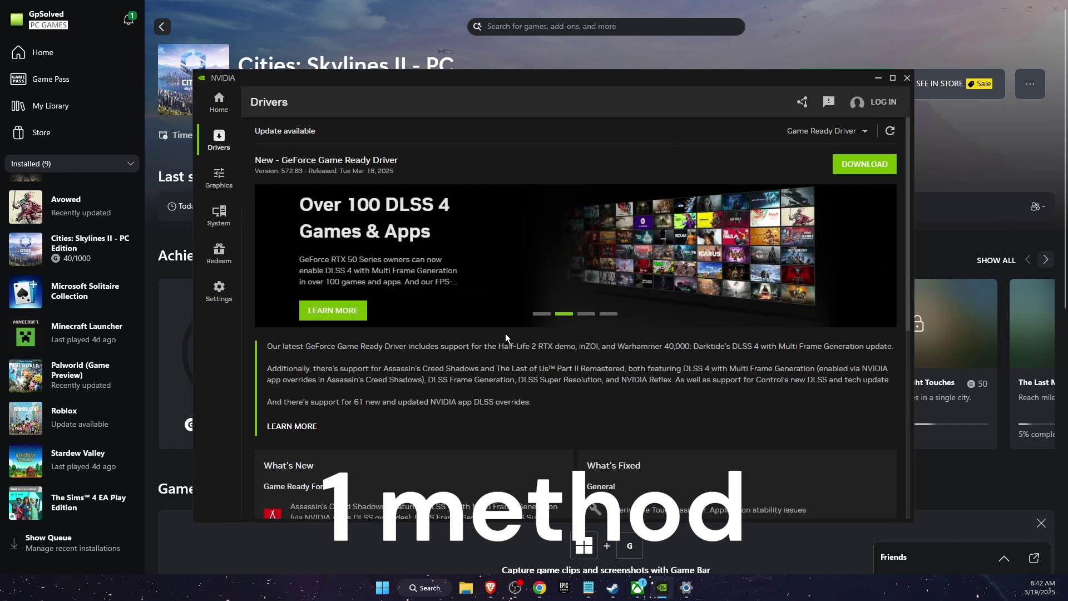
left_click(695, 49)
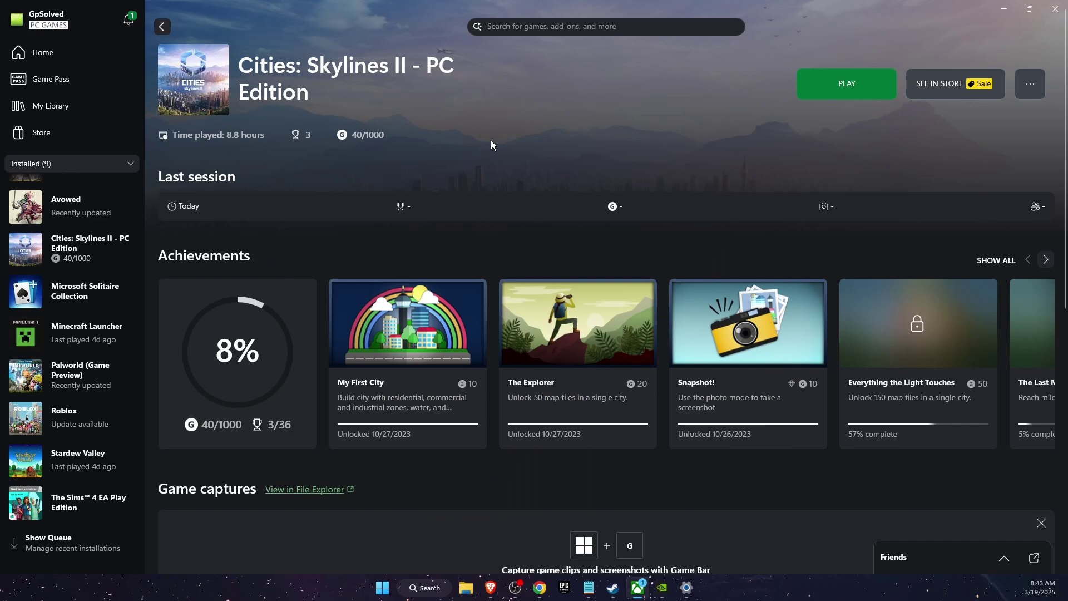
View the game's installation files info in its Manage panel, then close the panel
left_click(1035, 84)
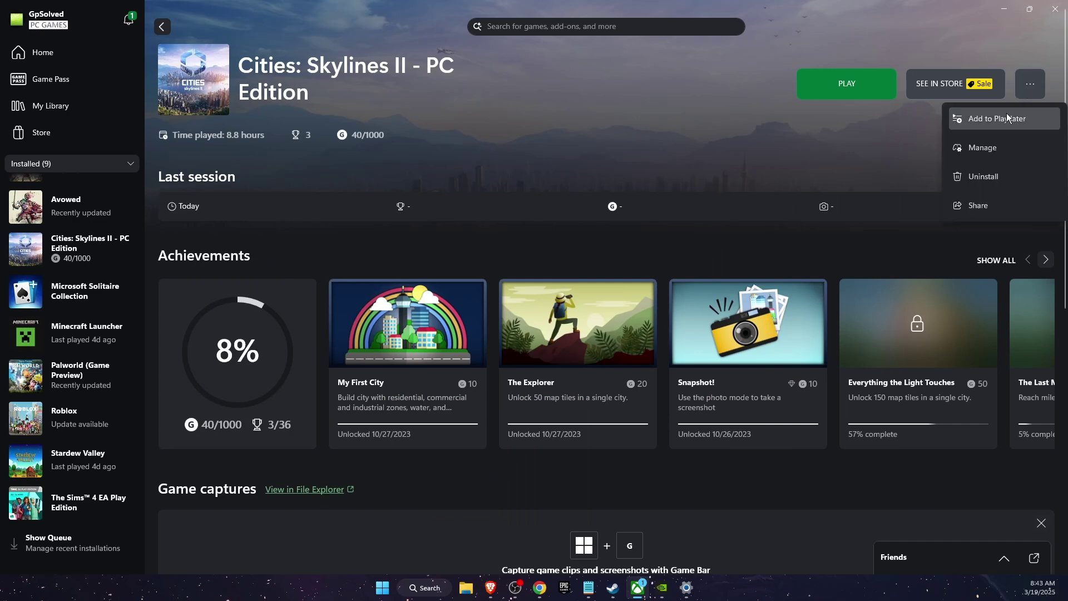
left_click(980, 148)
left_click(569, 166)
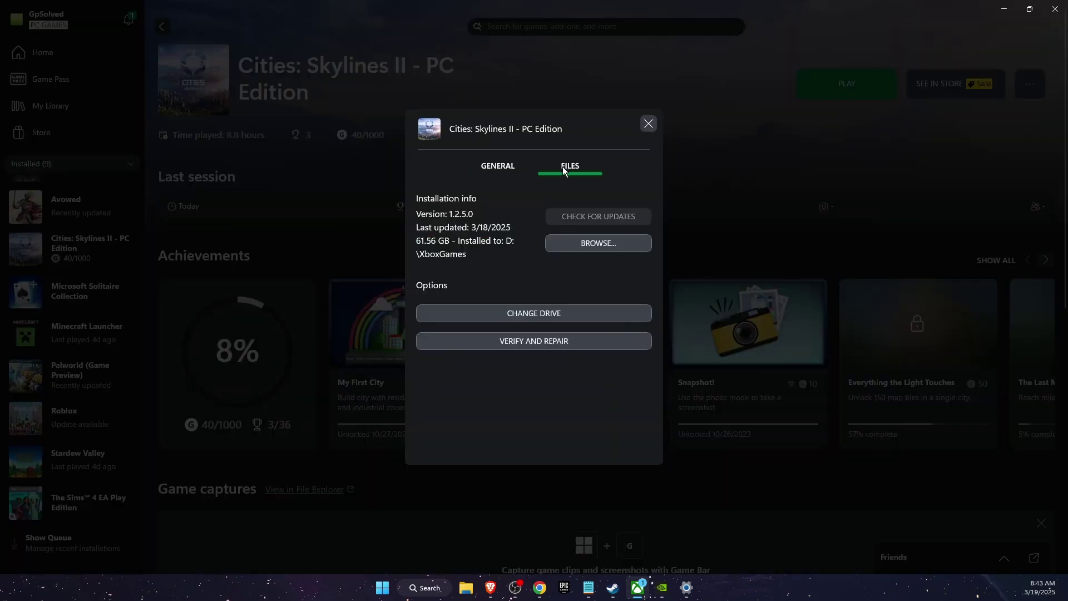
left_click(647, 123)
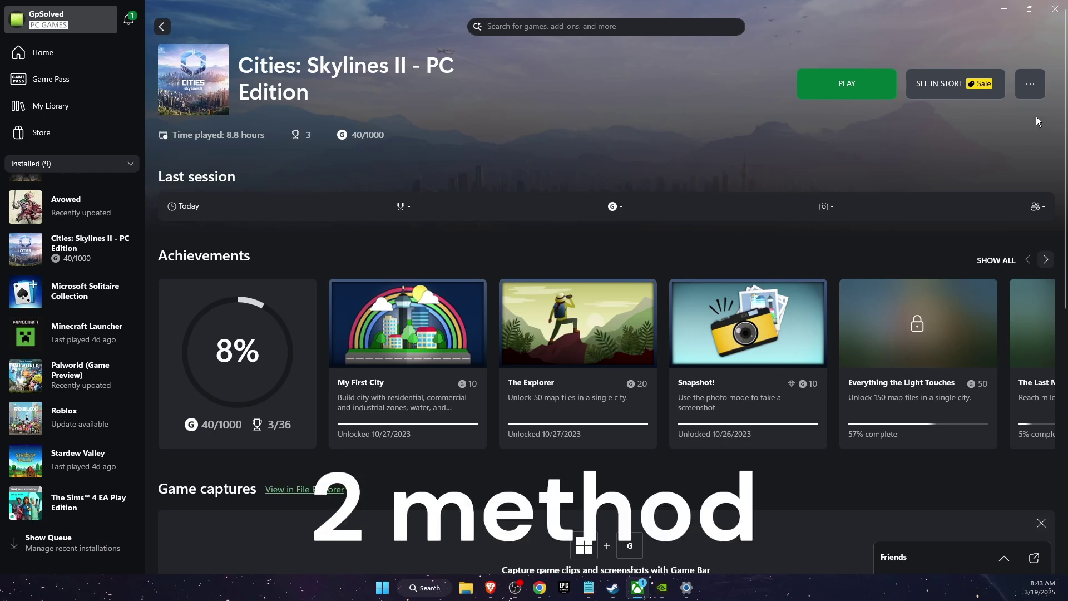
Open the game's install folder in File Explorer via Manage > Files > Browse
left_click(1036, 85)
left_click(990, 148)
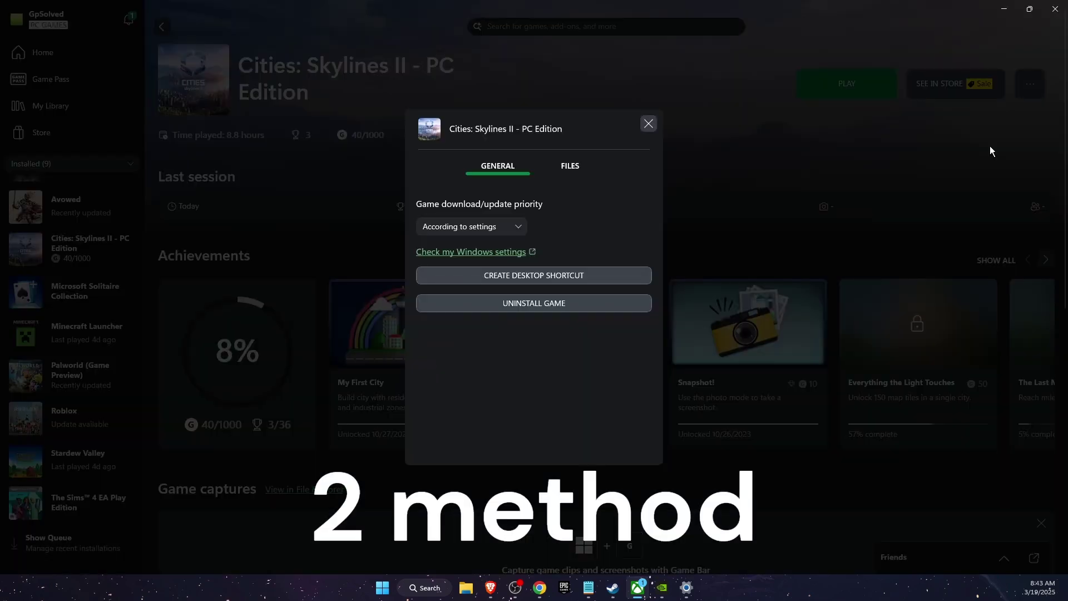
left_click(578, 172)
left_click(628, 242)
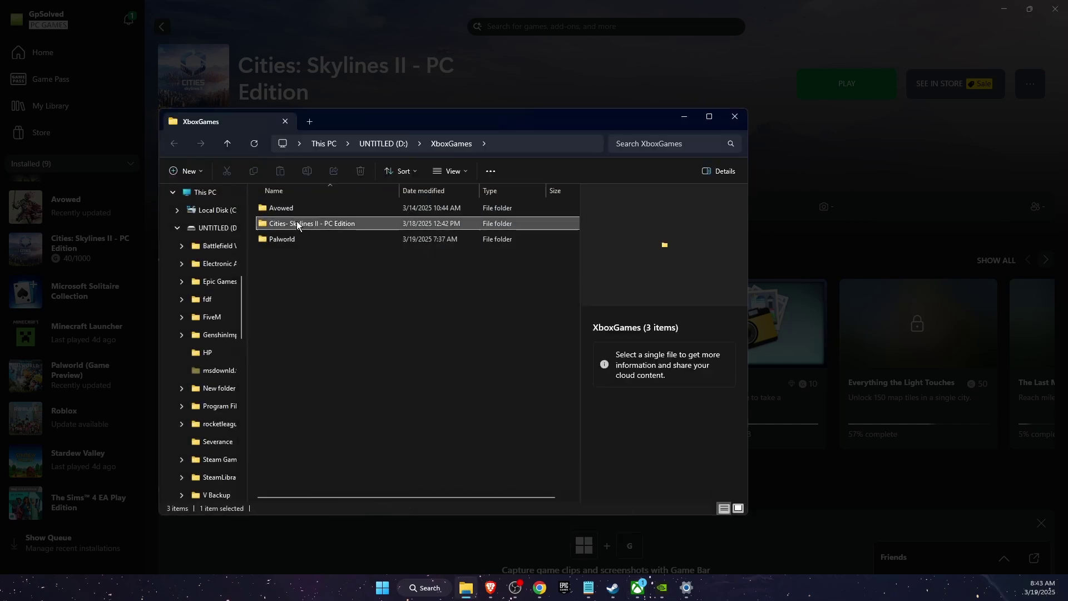
Go into Cities- Skylines II - PC Edition\Content and select Cities2.exe
double_click(296, 222)
double_click(302, 208)
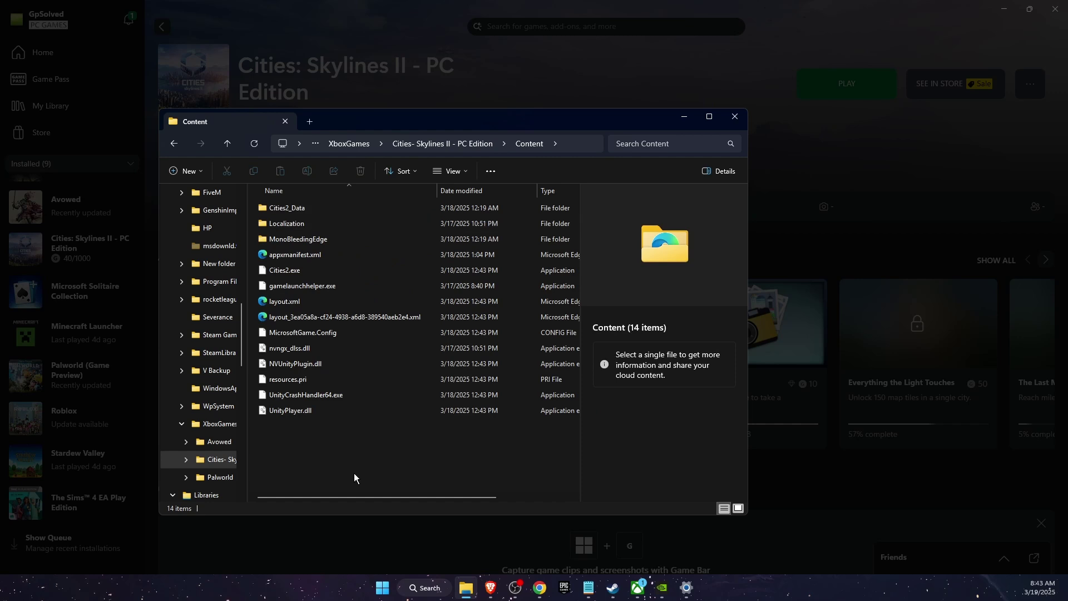
left_click(295, 269)
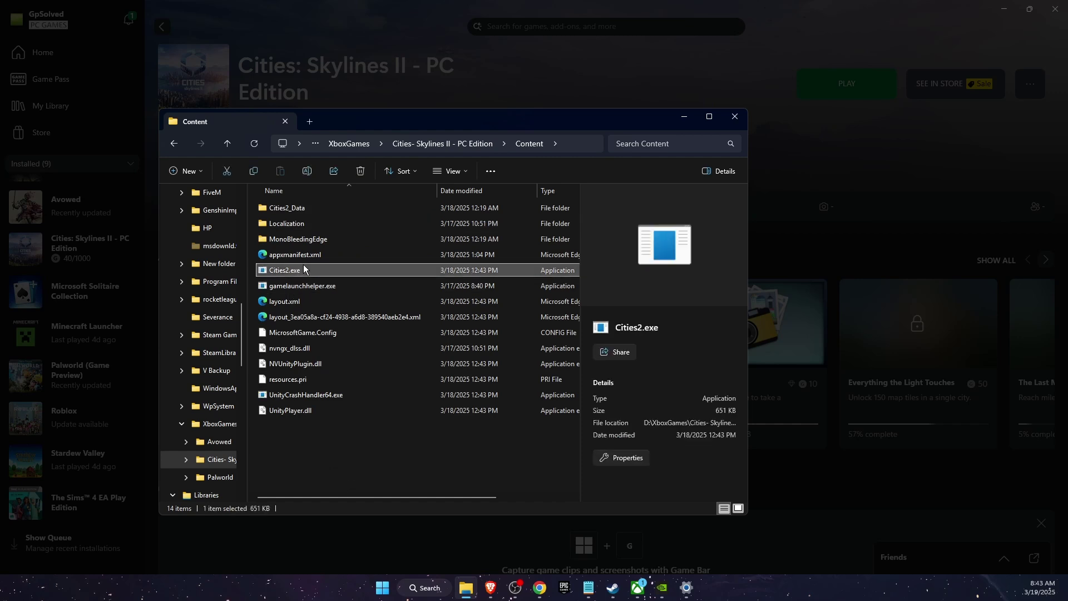
left_click(345, 452)
left_click(314, 269)
Tick Disable fullscreen optimizations in Cities2.exe's Compatibility properties and confirm with OK
right_click(325, 270)
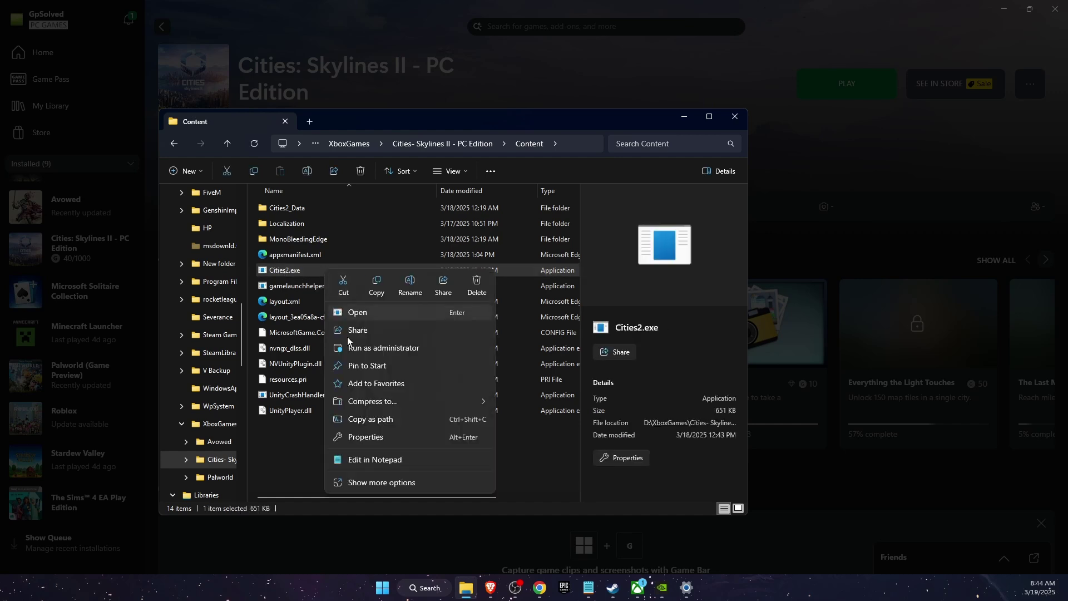
left_click(366, 441)
left_click_drag(199, 231, 443, 199)
left_click(413, 218)
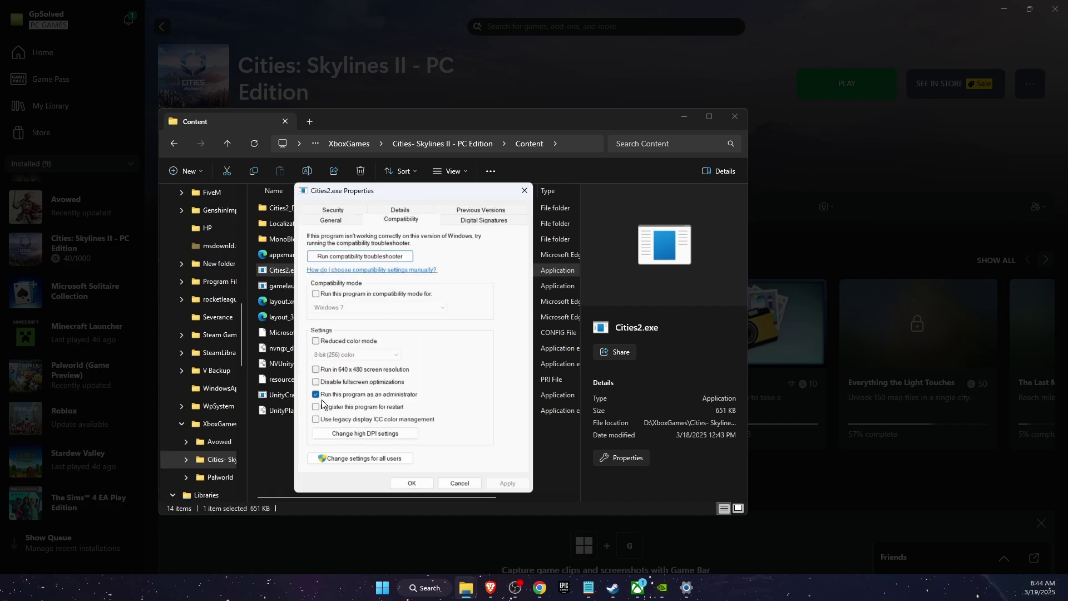
left_click(345, 382)
left_click(411, 483)
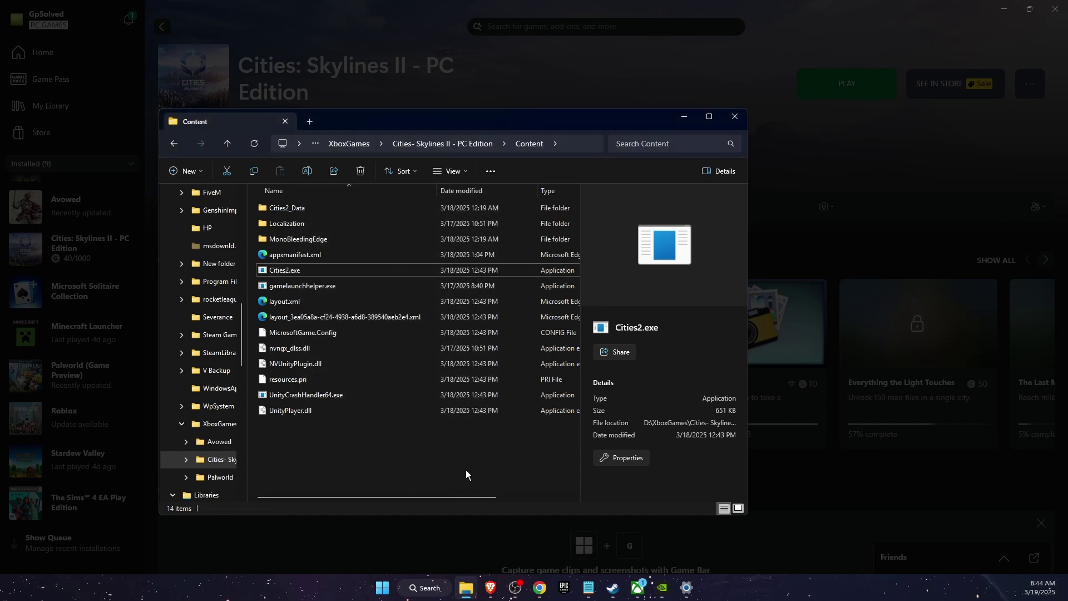
Close File Explorer and inspect the XblGrts|DeviceKey entry under Credential Manager's Windows Credentials
key("Up")
left_click(734, 117)
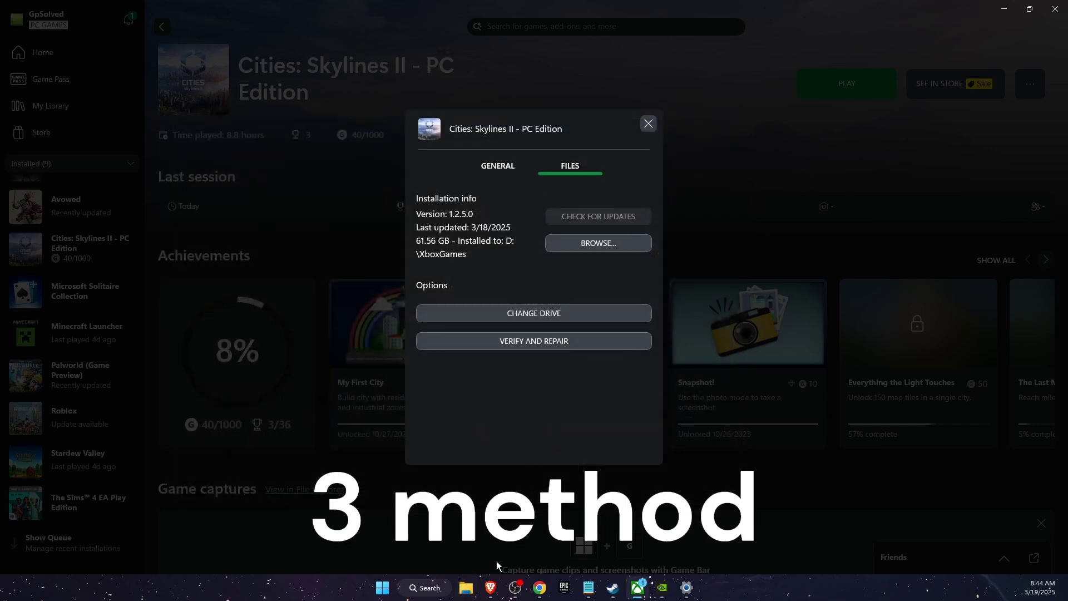
left_click(428, 588)
type("credential manager")
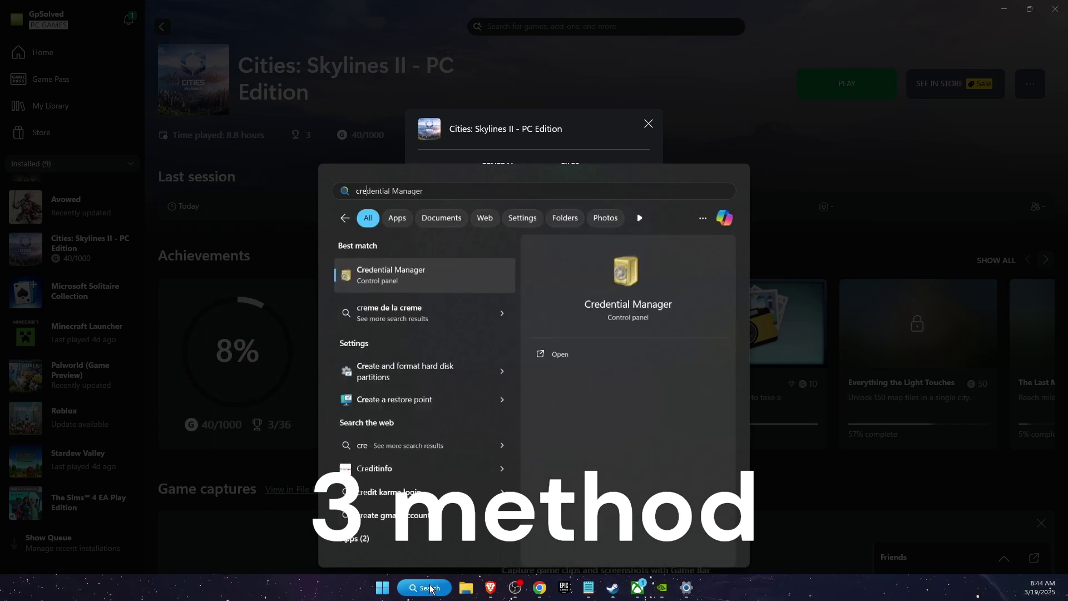
key("Return")
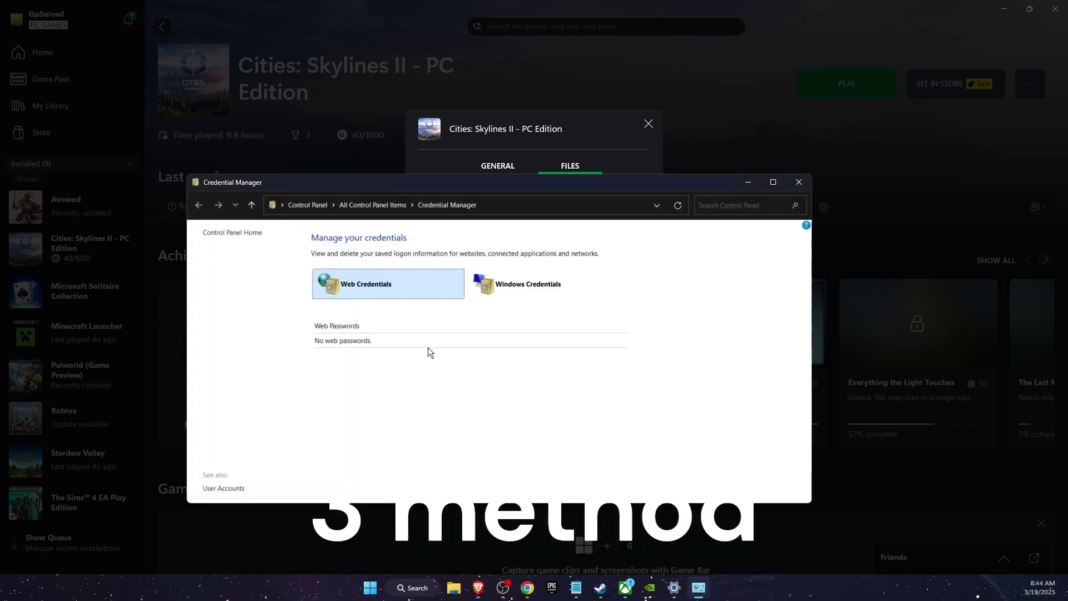
left_click(521, 285)
scroll(594, 437, "down", 15)
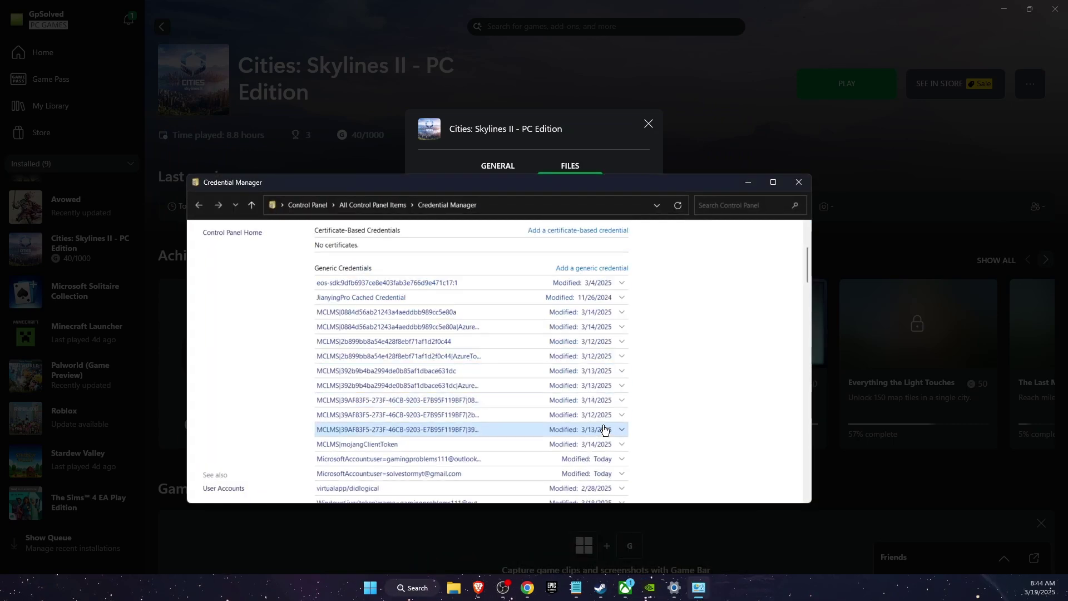
scroll(593, 439, "down", 12)
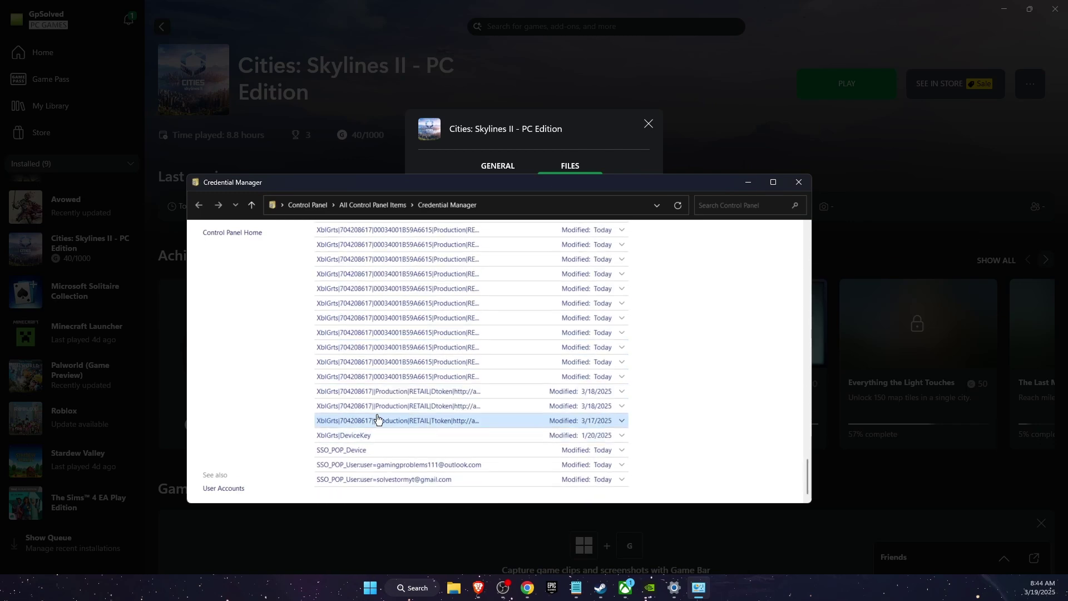
left_click(331, 439)
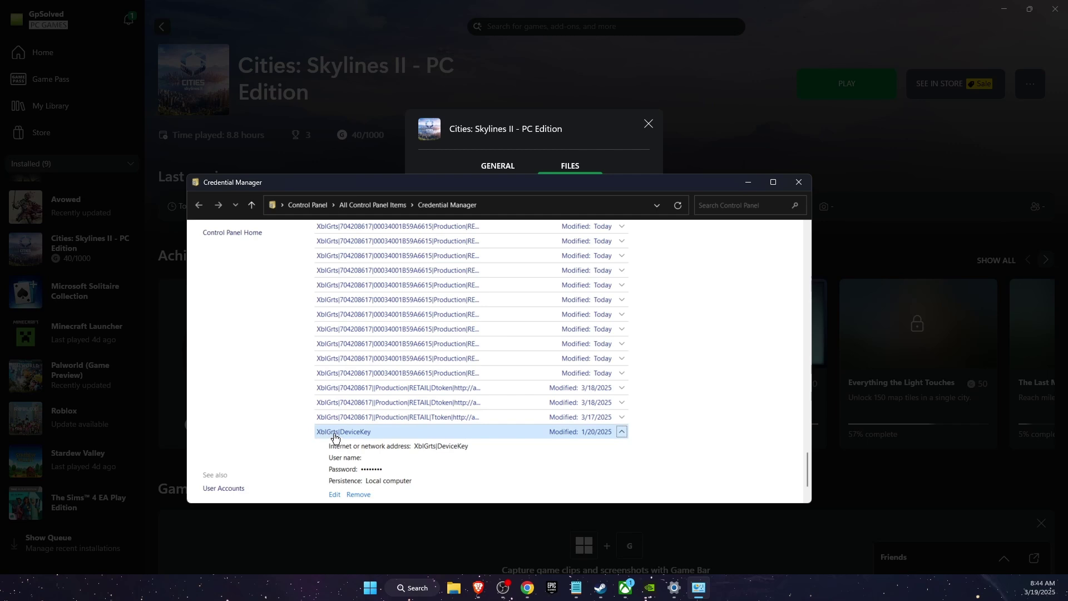
scroll(358, 440, "down", 1)
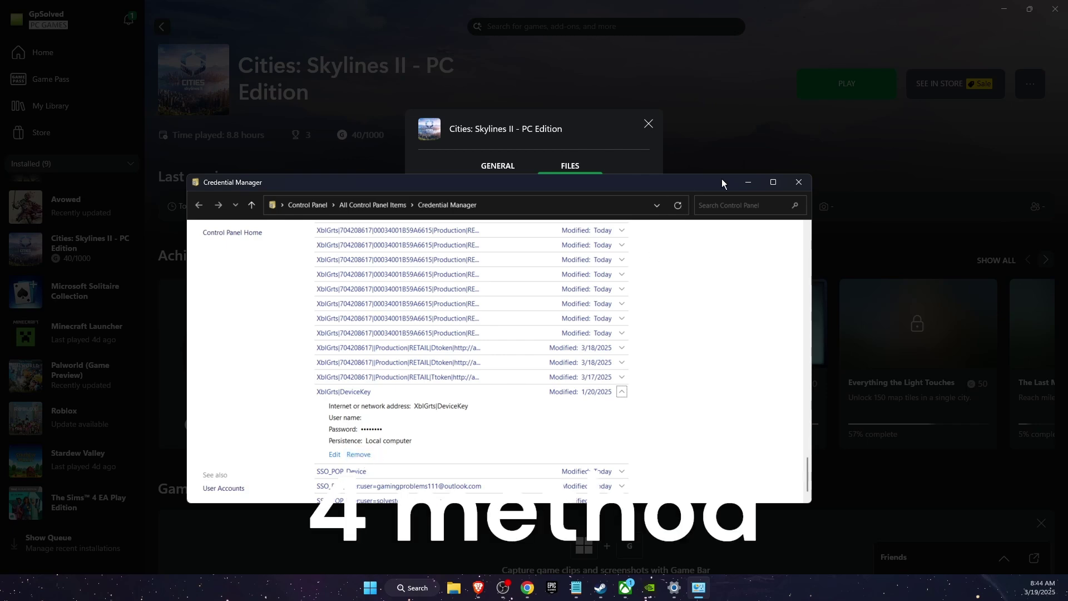
Close Credential Manager and search 'cit' to bring up actions for Cities: Skylines II
left_click(799, 182)
left_click(426, 592)
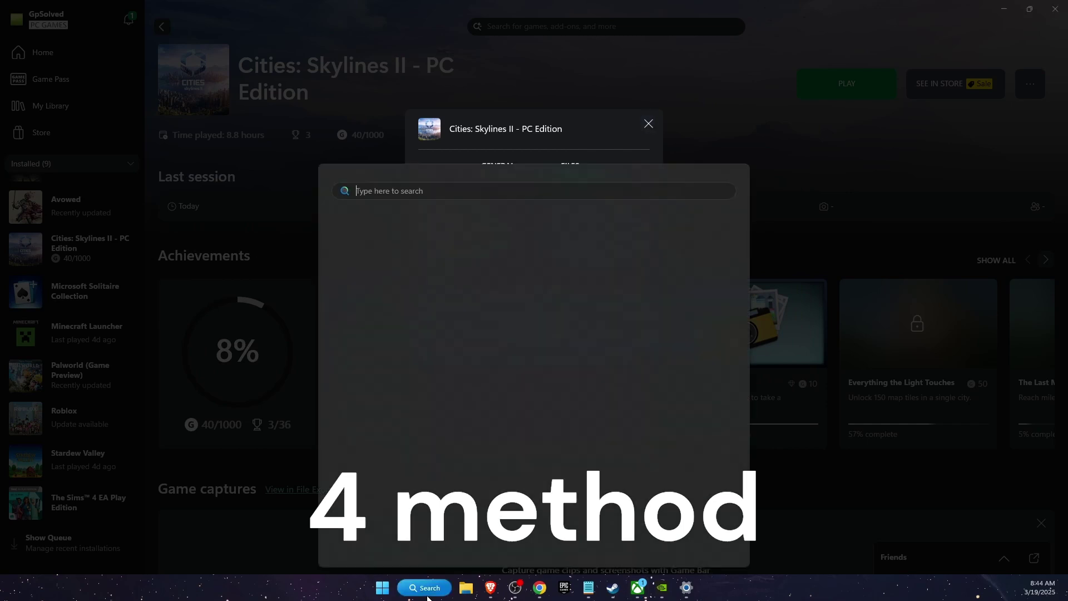
type("cities: Skylines II - PC Edition")
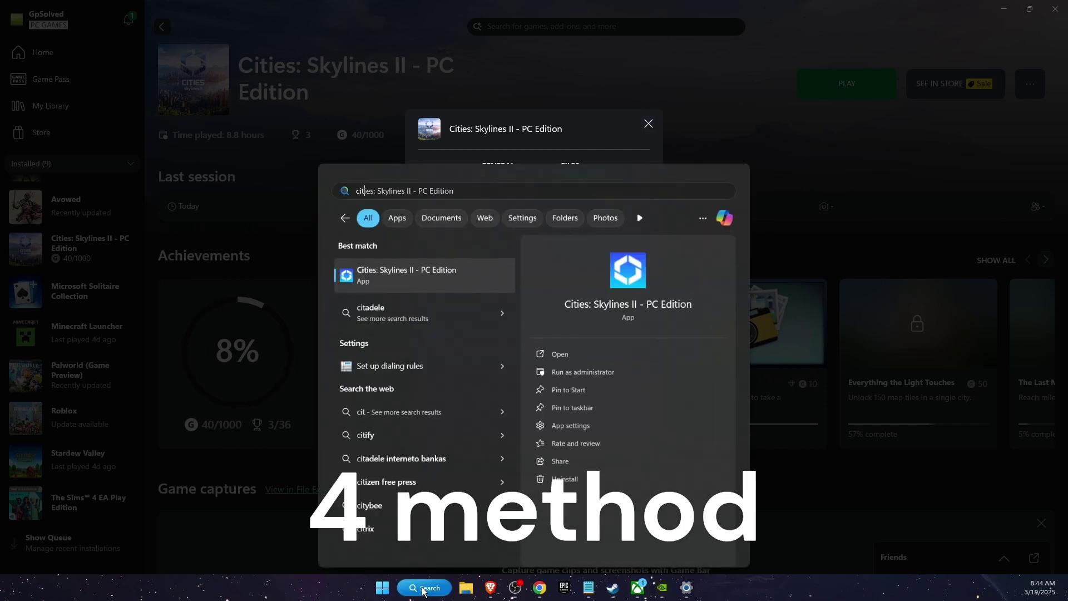
right_click(444, 280)
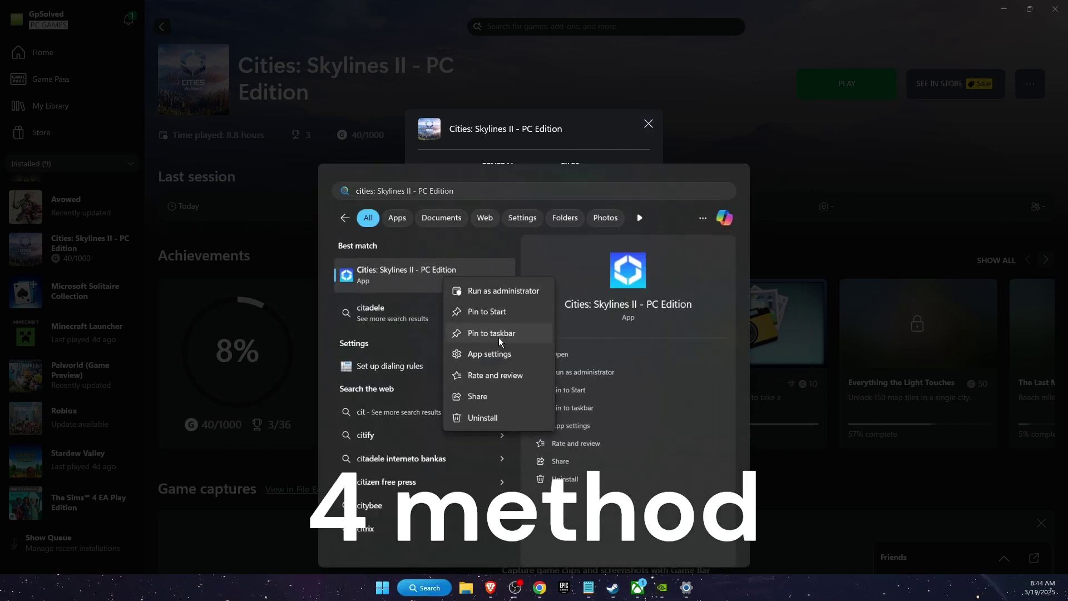
left_click(500, 356)
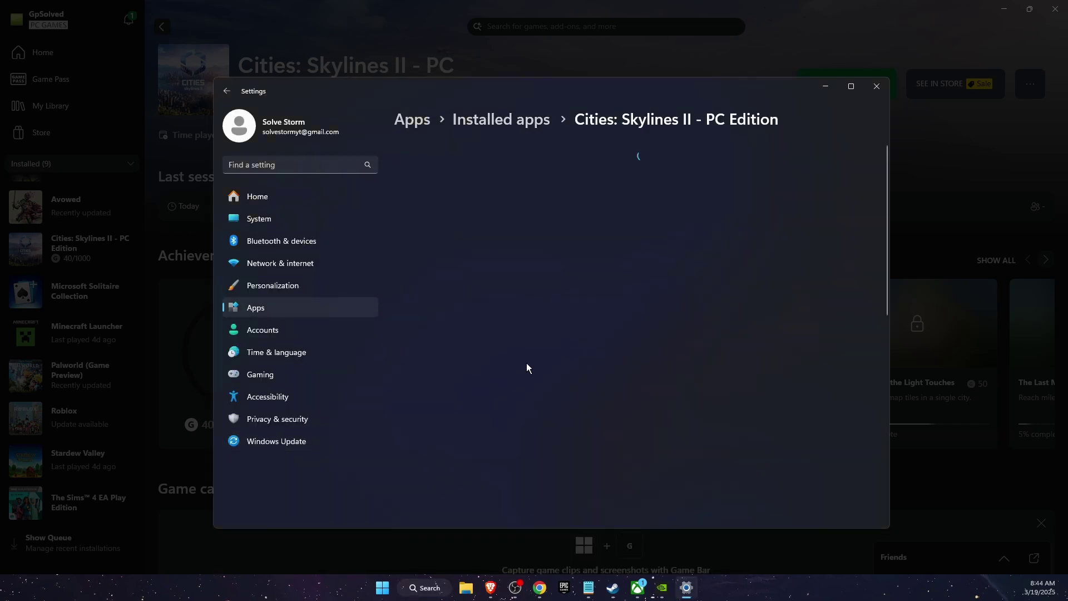
scroll(563, 386, "down", 5)
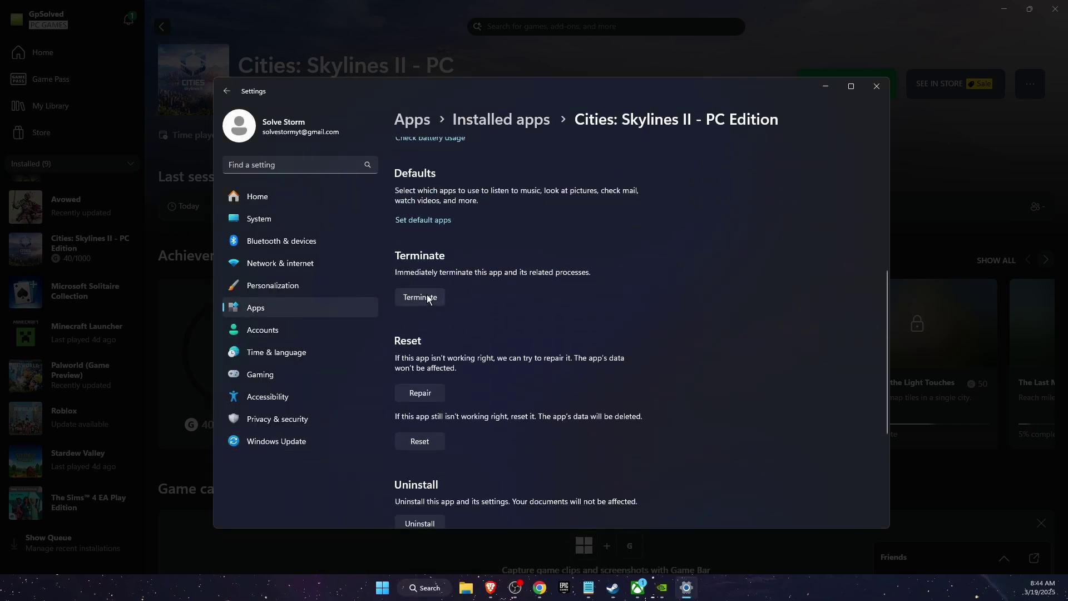
scroll(428, 335, "down", 1)
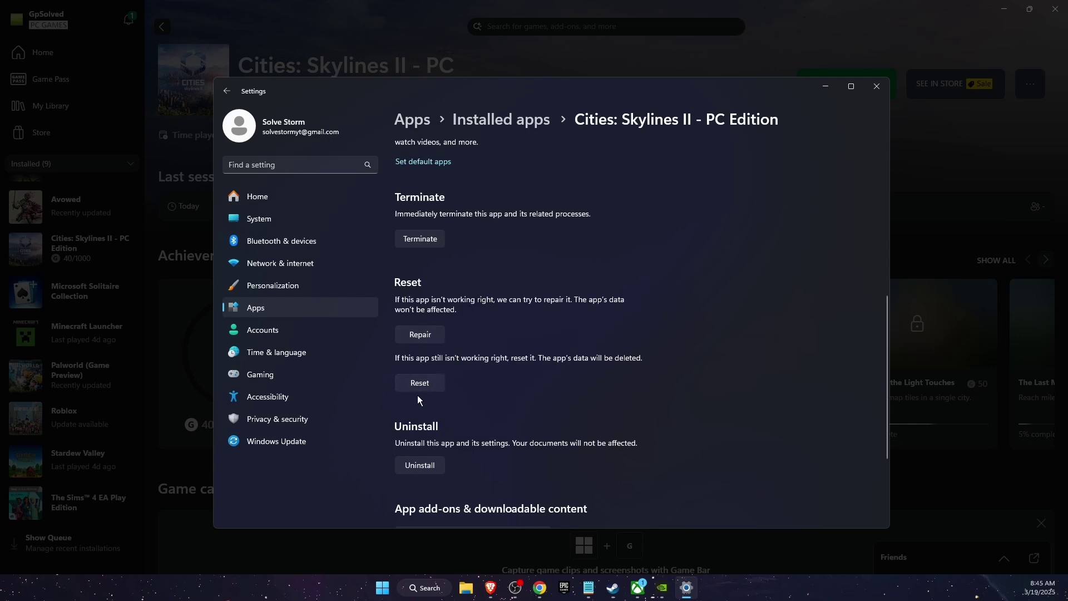
Close Windows Settings and the game's Files dialog, landing on the Cities: Skylines II page
left_click(873, 87)
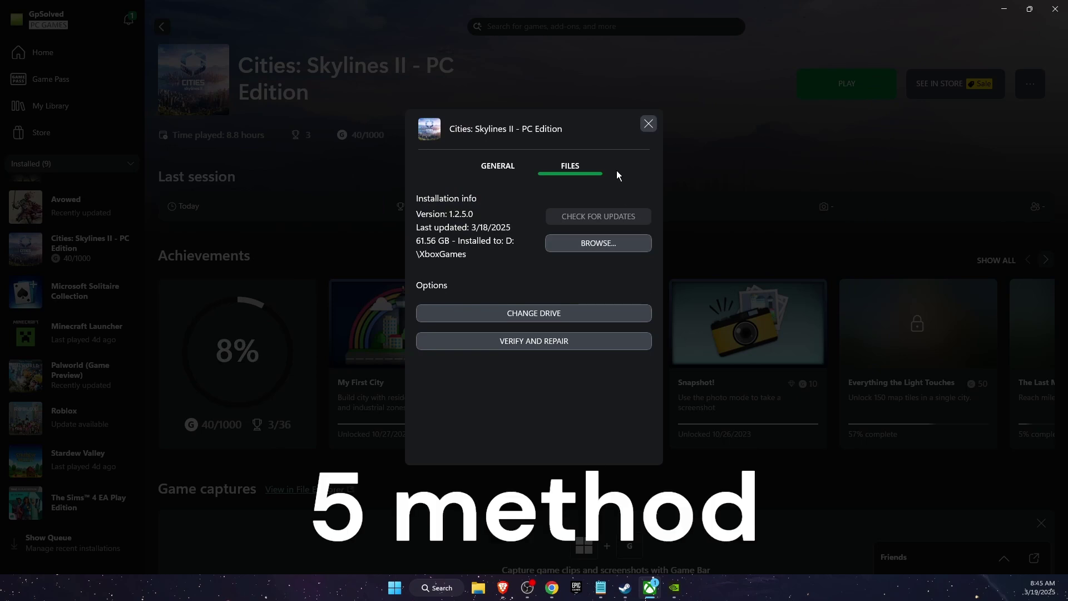
left_click(649, 124)
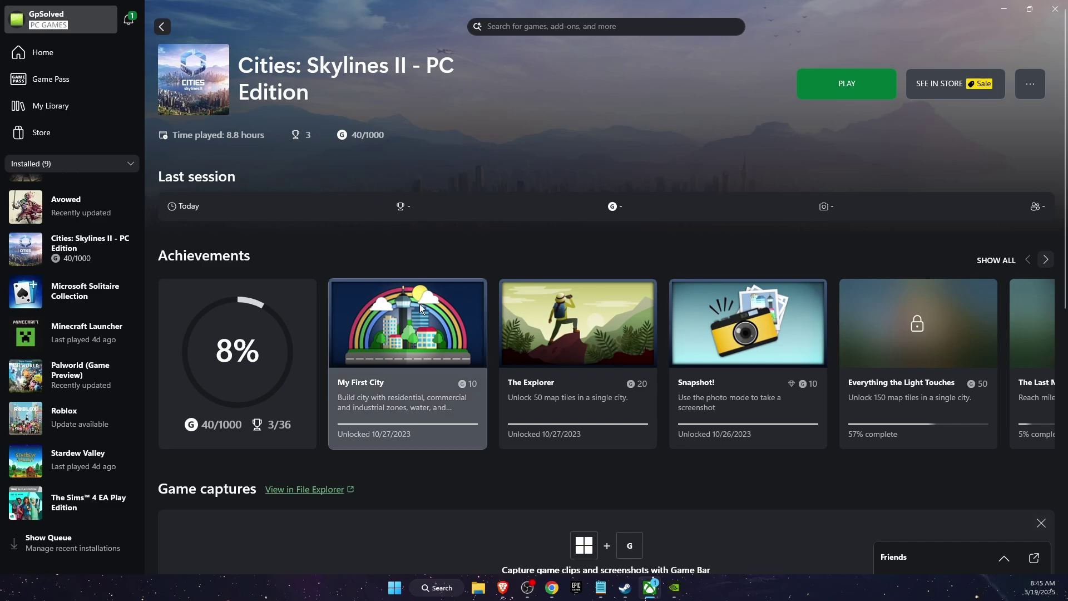
Launch Services via 'serv' search and check Xbox Live Auth Manager is Automatic and Running
left_click(446, 588)
type("serv")
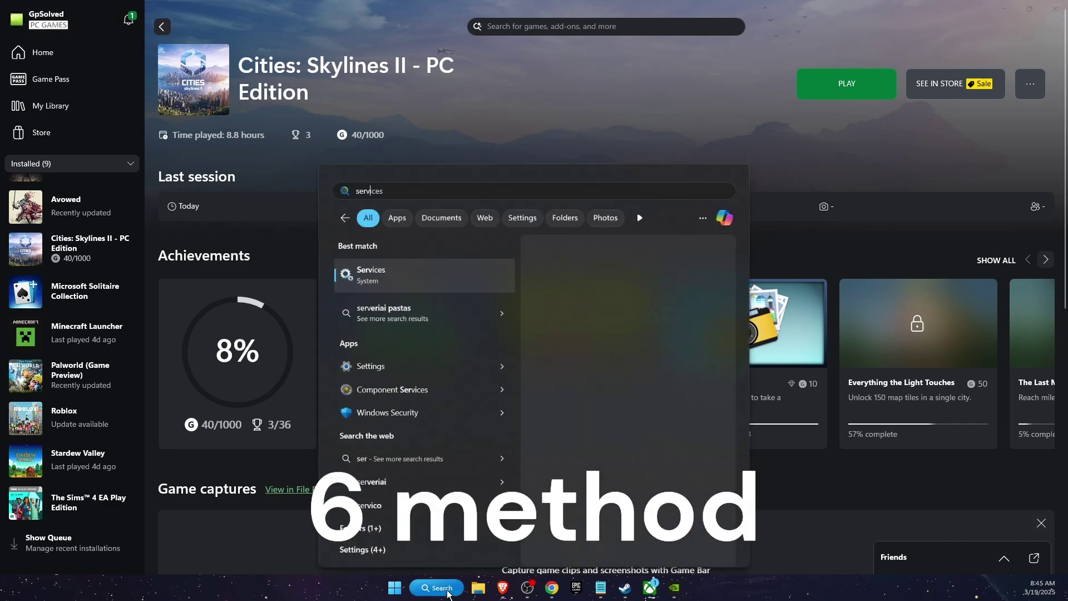
left_click(429, 268)
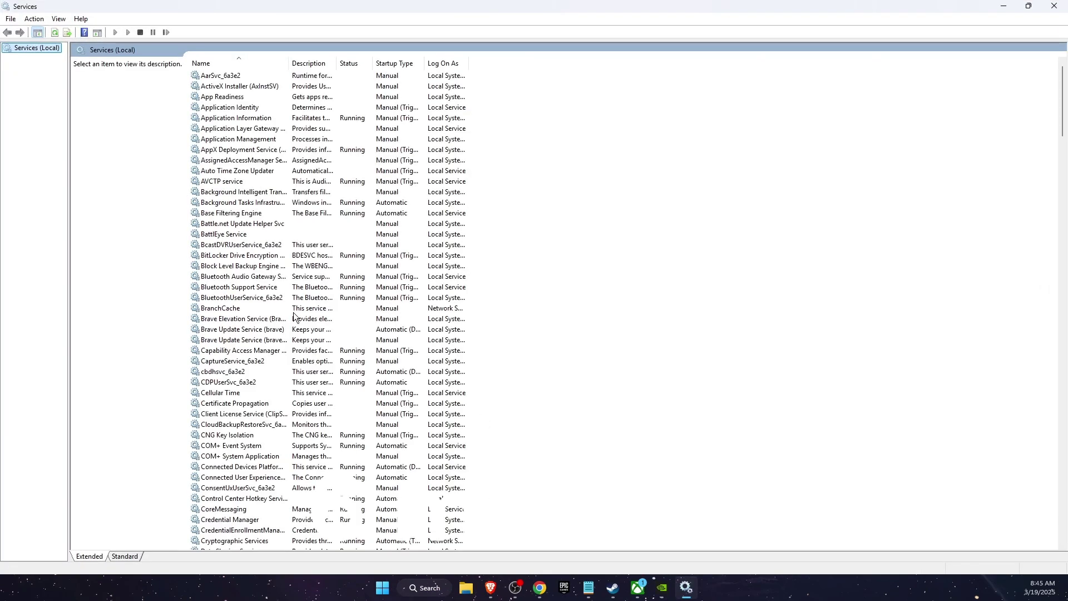
left_click(232, 269)
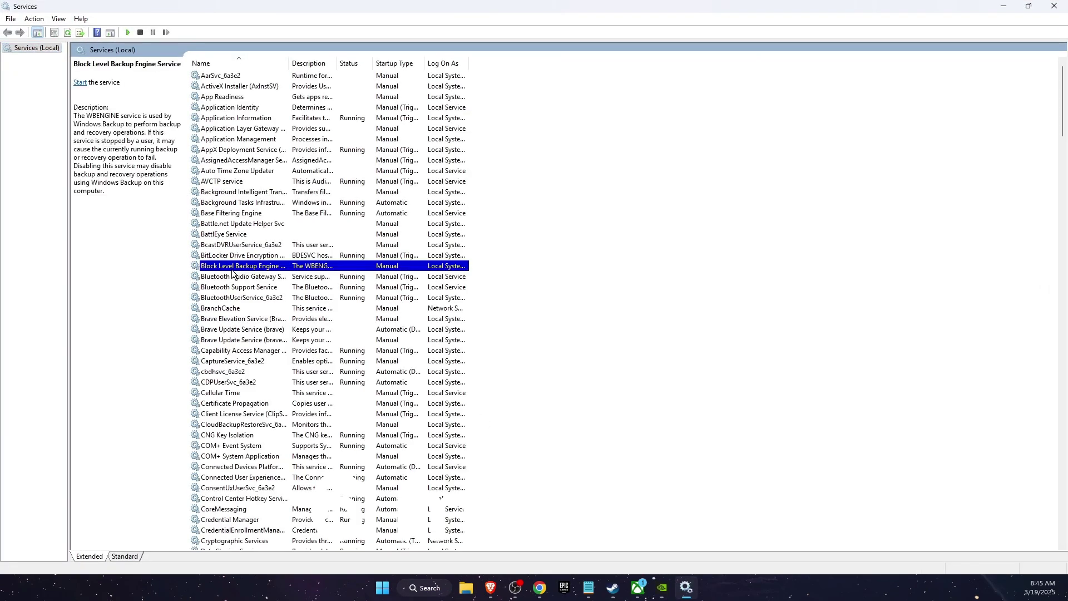
key("x")
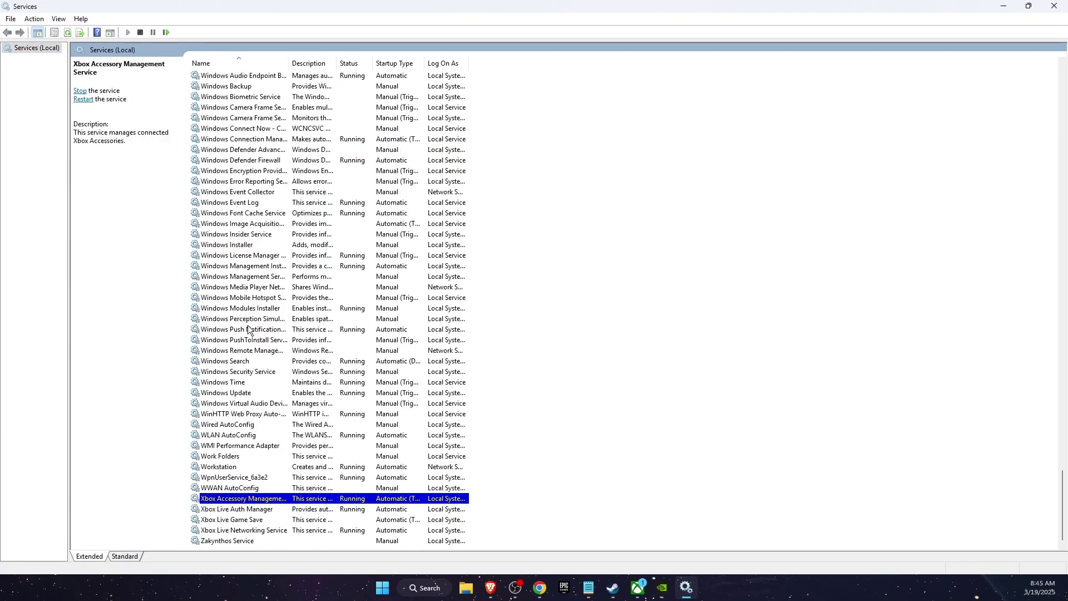
left_click(250, 510)
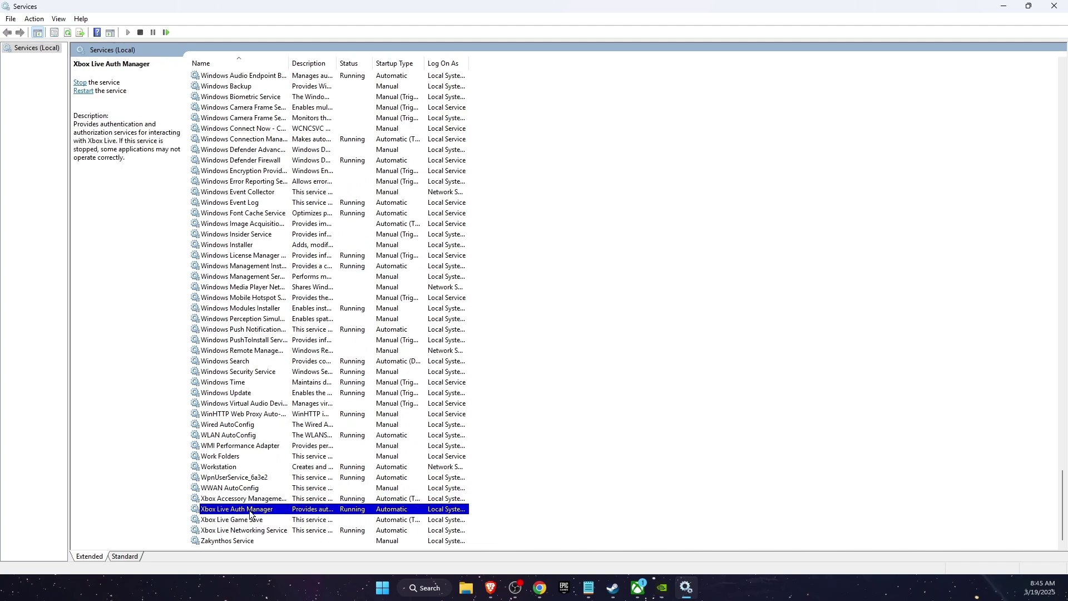
double_click(242, 511)
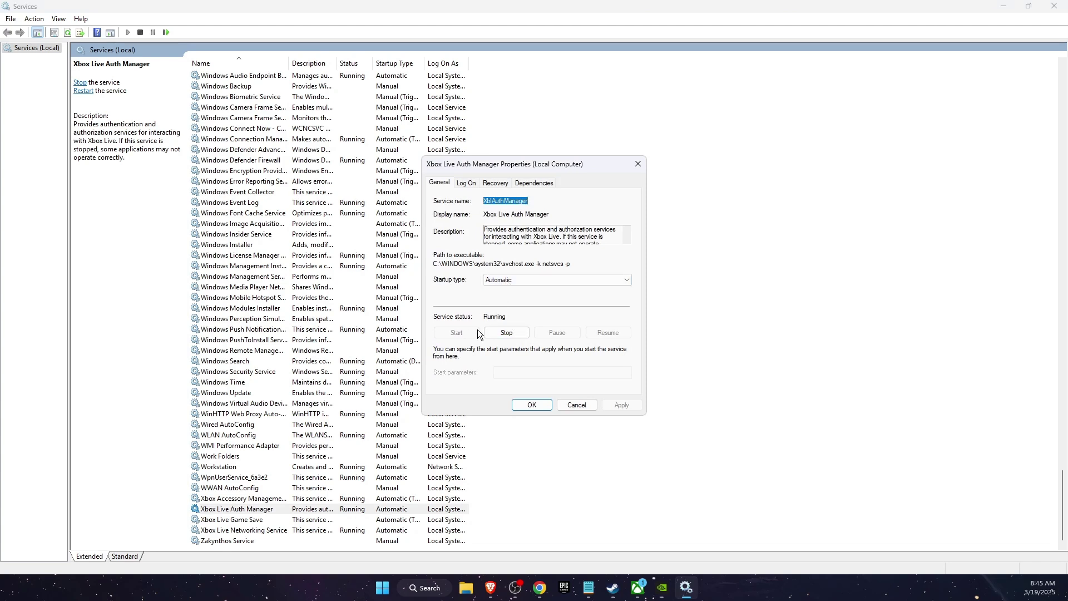
left_click(570, 405)
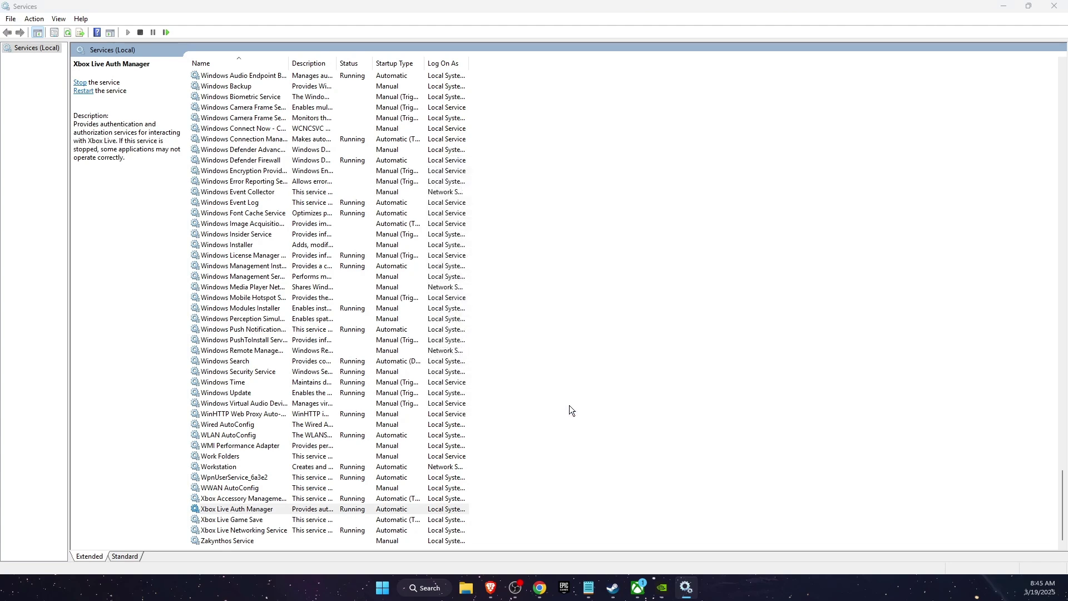
double_click(259, 531)
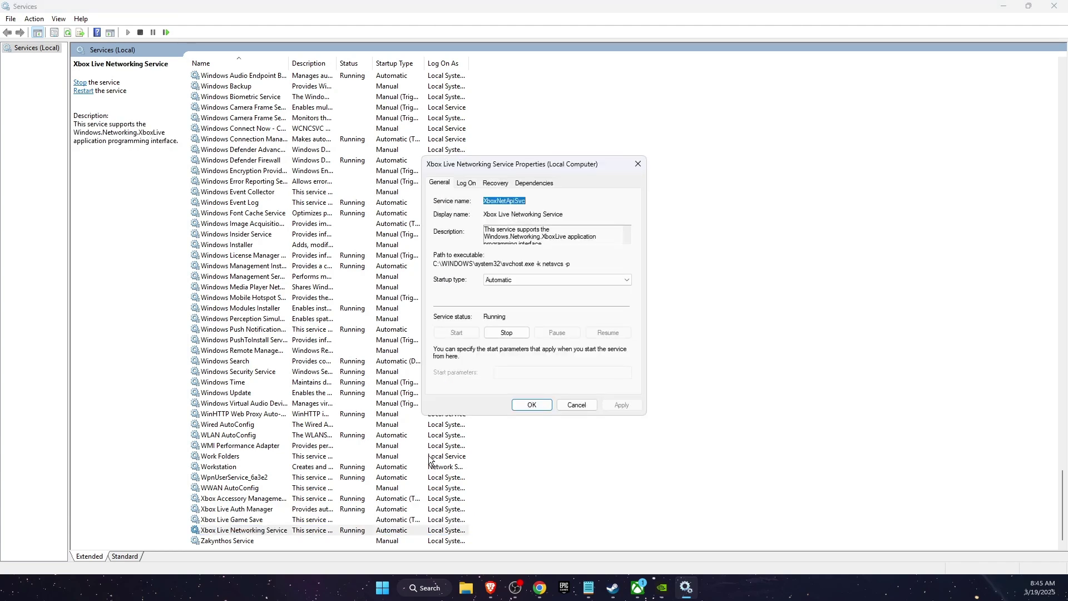
left_click(576, 404)
double_click(247, 519)
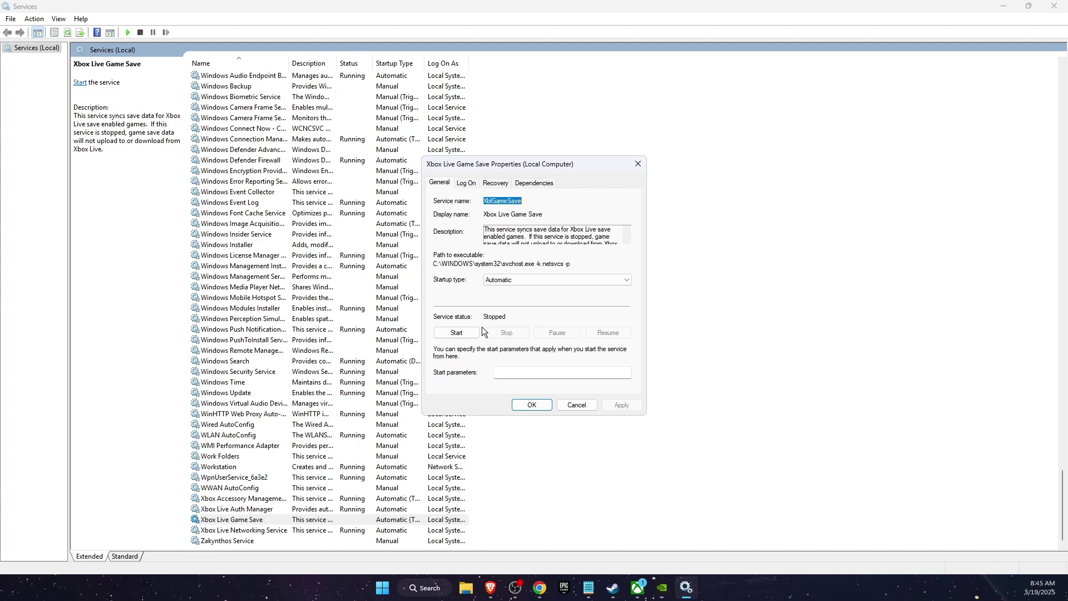
left_click(568, 406)
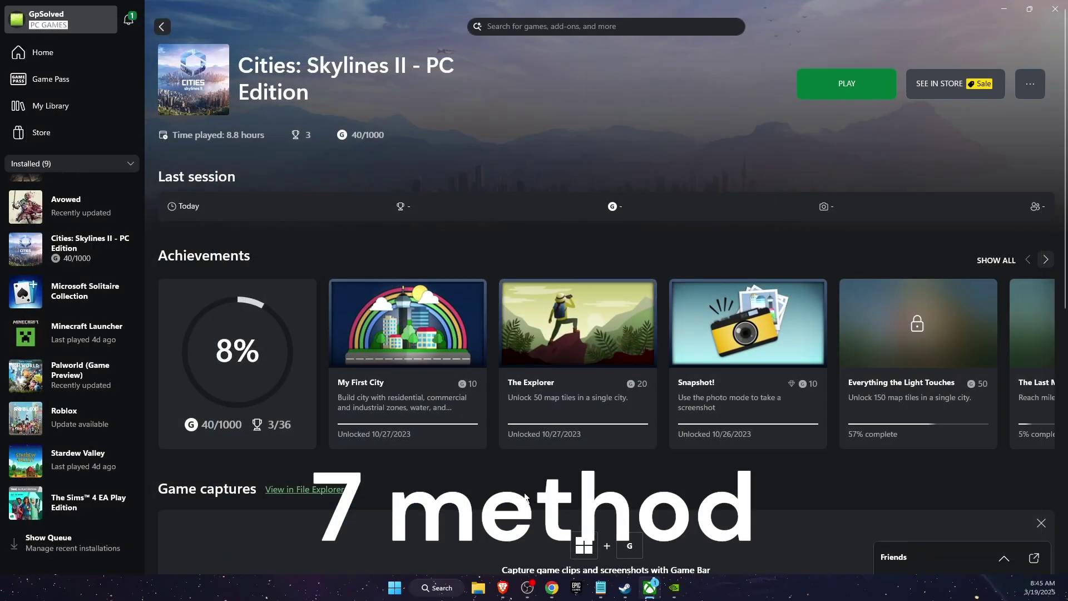
Run %localappdata% from the Run dialog and select the Packages folder in AppData\Local
left_click(438, 583)
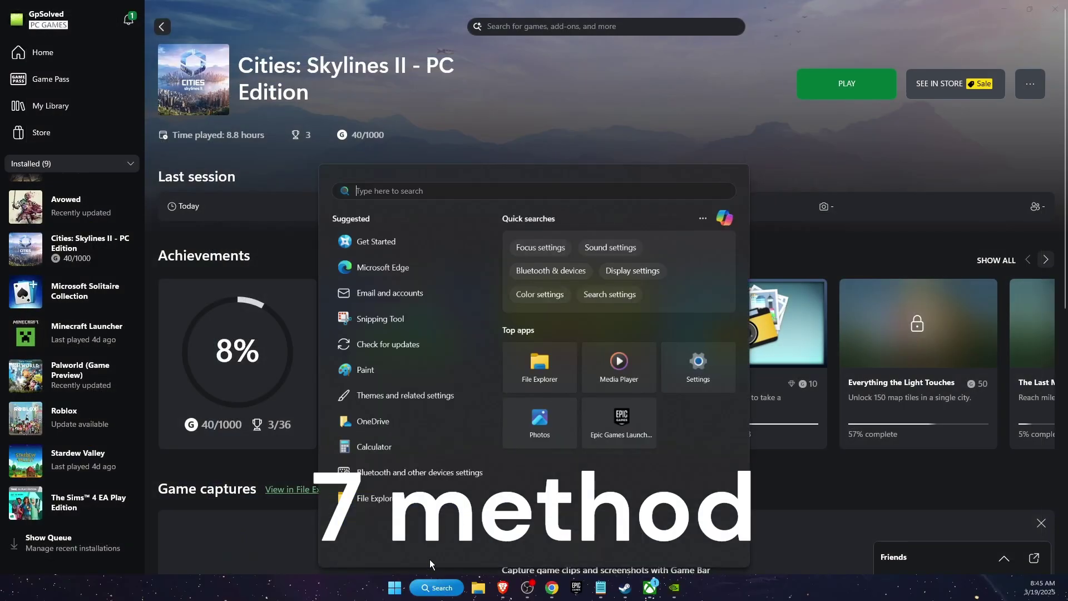
type("run")
key("Return")
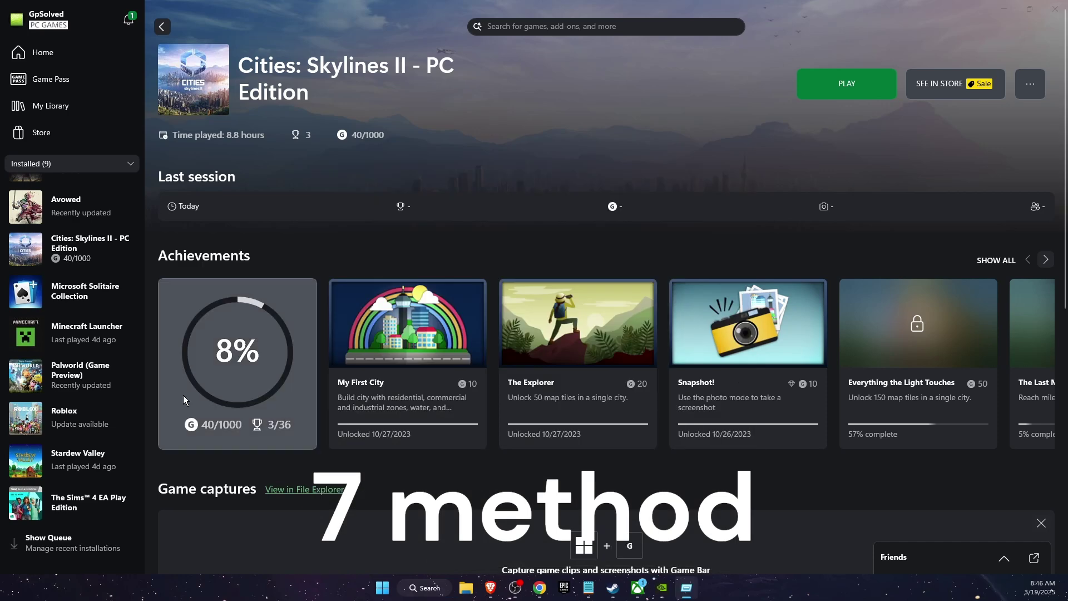
type("%localappdata%")
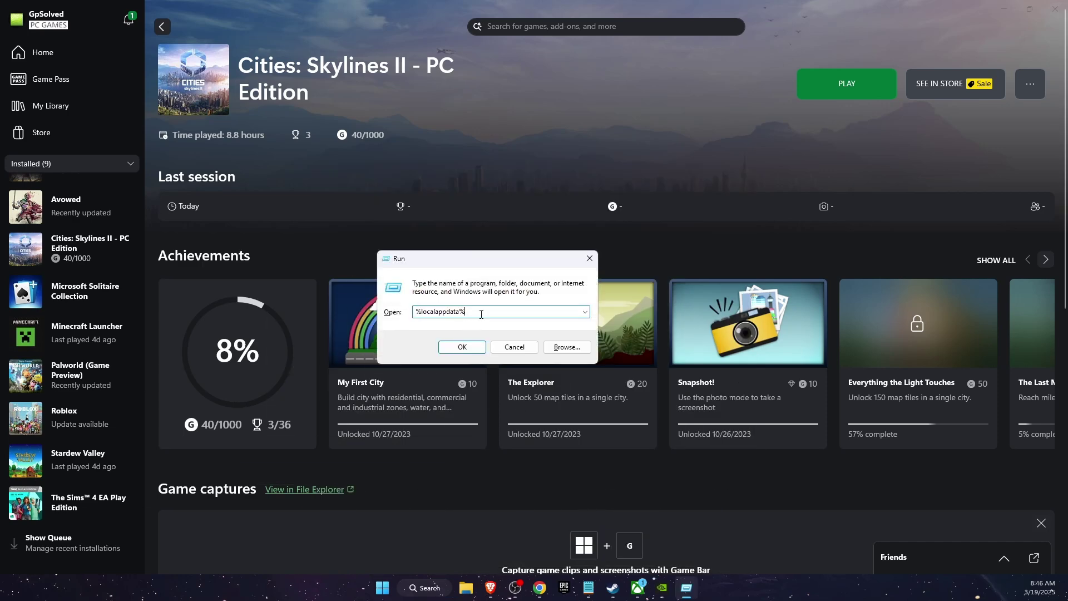
left_click(473, 345)
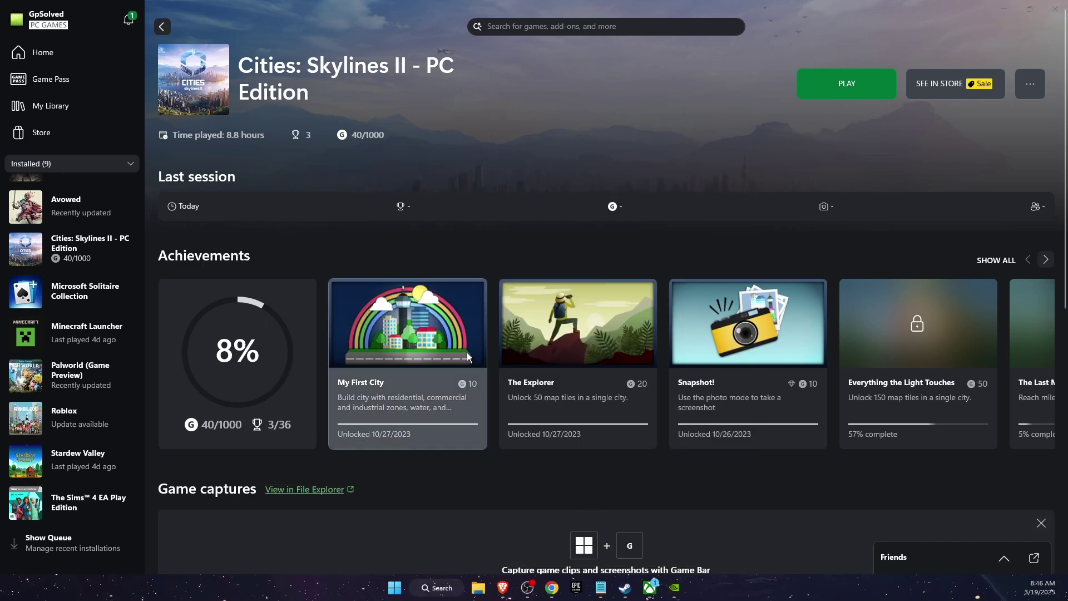
scroll(418, 333, "down", 9)
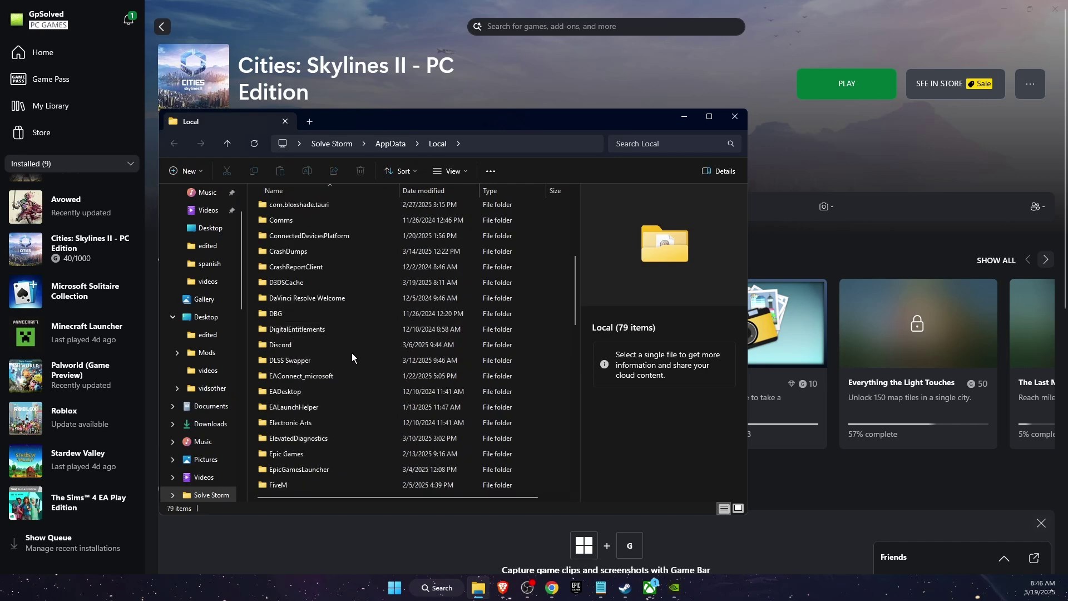
scroll(292, 406, "down", 3)
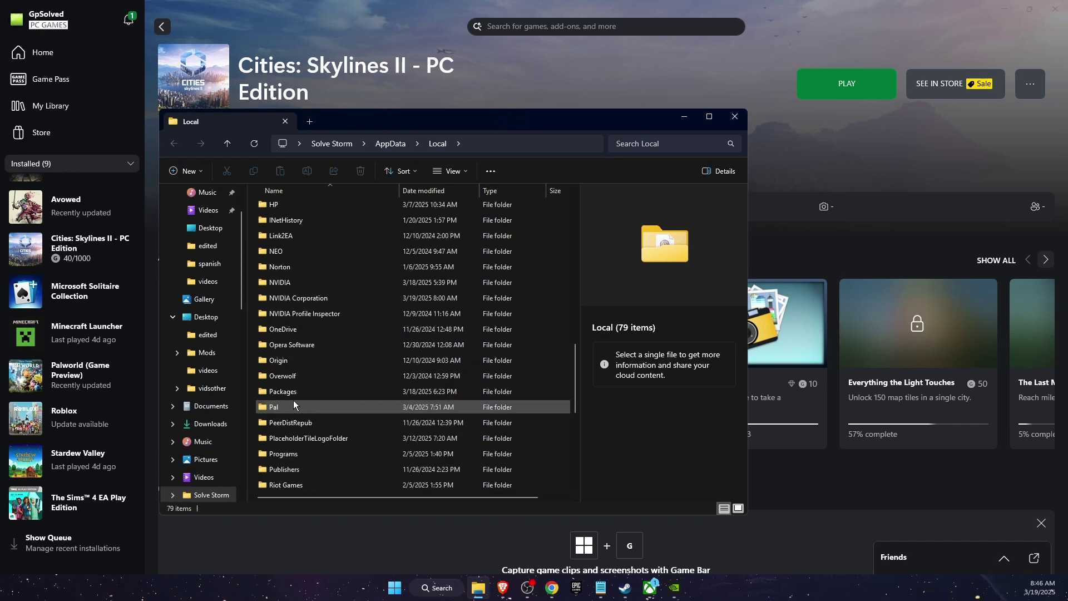
left_click(291, 346)
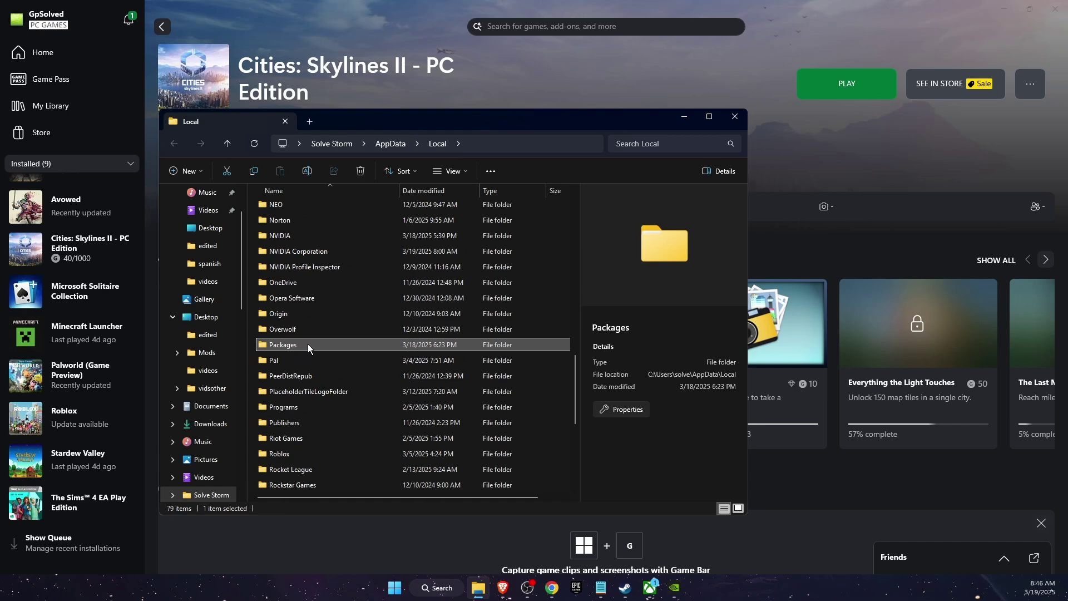
Drill into Packages\Microsoft.XboxIdentityProvider\AC\TokenBroker
double_click(308, 344)
scroll(318, 328, "down", 20)
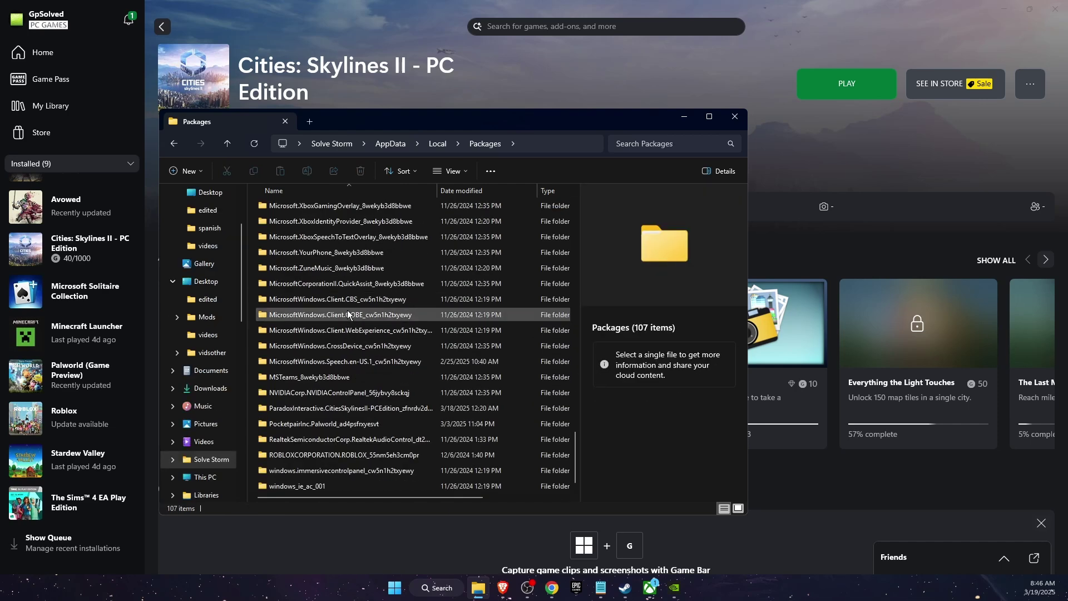
scroll(354, 389, "up", 2)
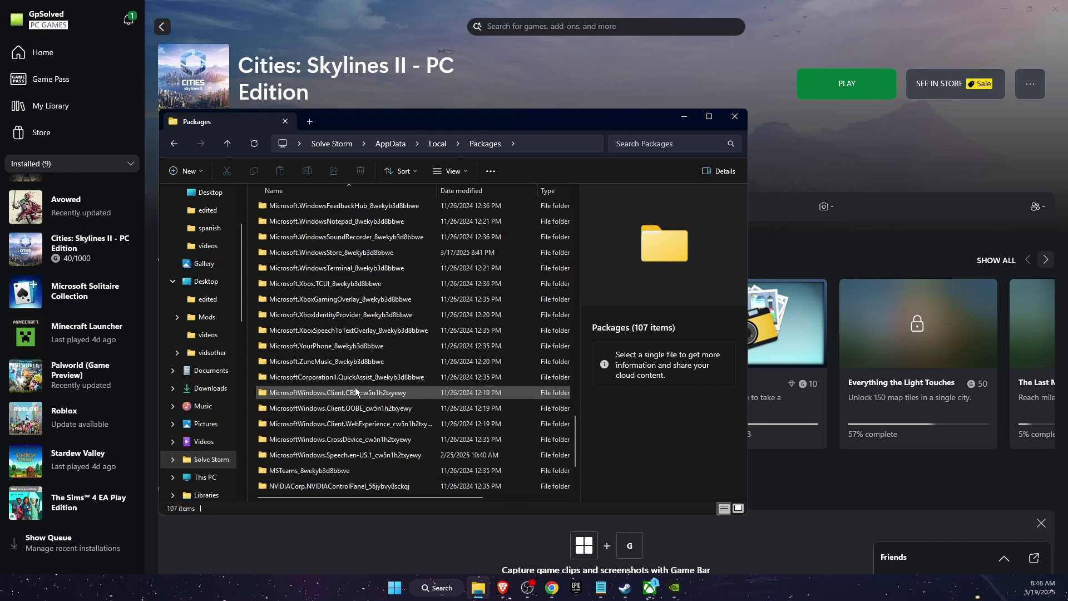
left_click(344, 316)
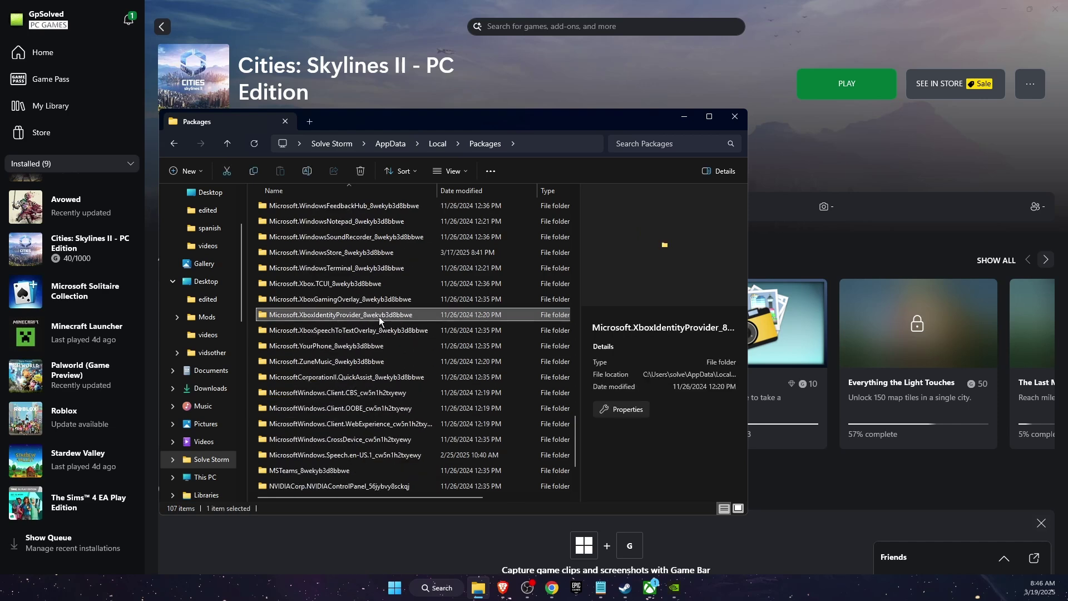
double_click(332, 317)
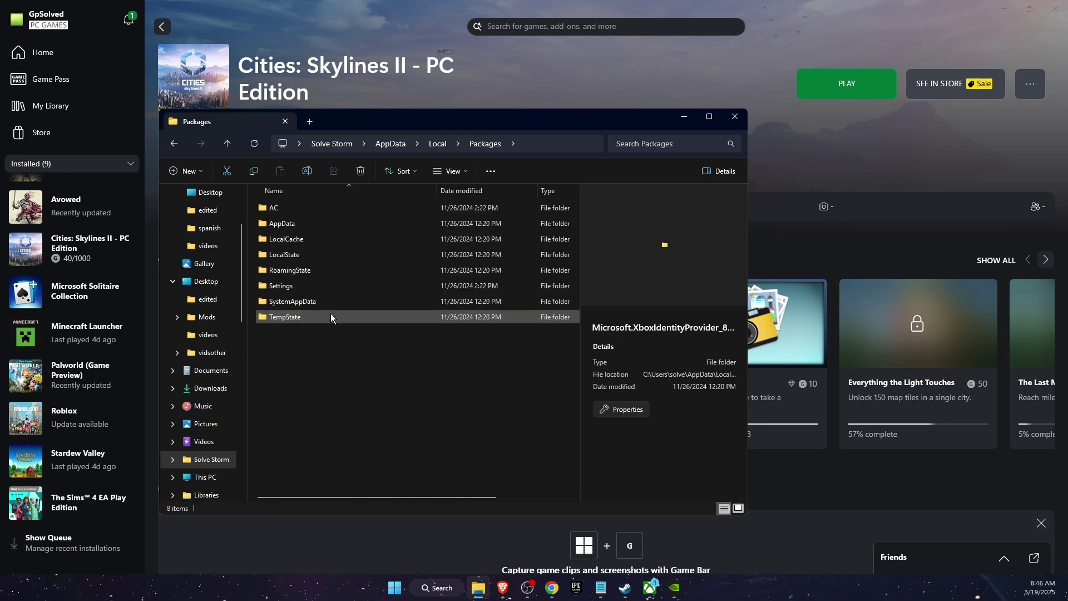
double_click(275, 209)
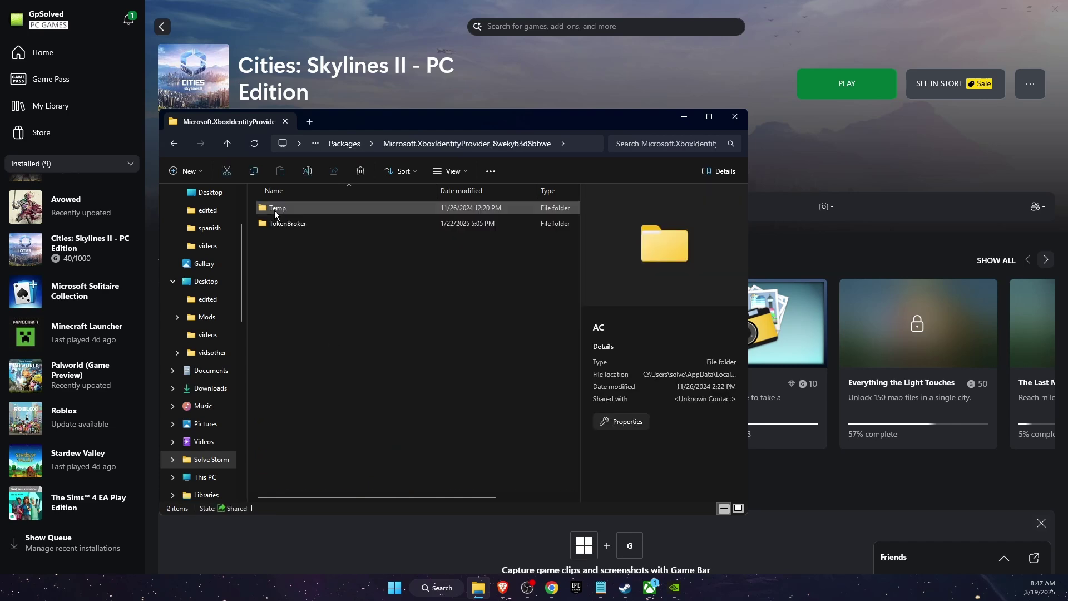
double_click(299, 222)
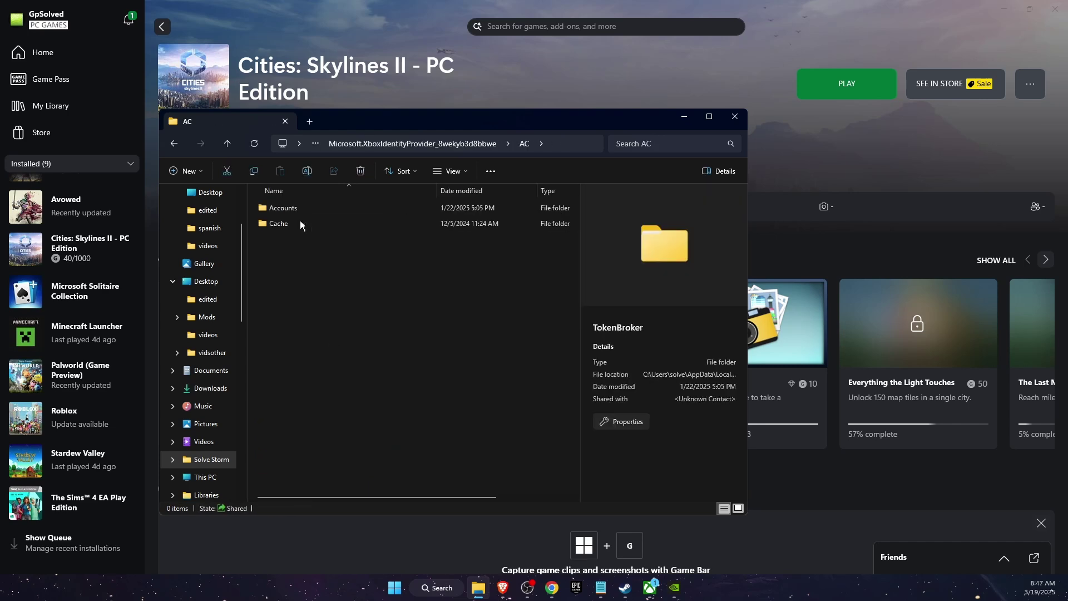
Select the Accounts and Cache folders, open their context menu, then dismiss it leaving them in place
key("ctrl+a")
right_click(389, 205)
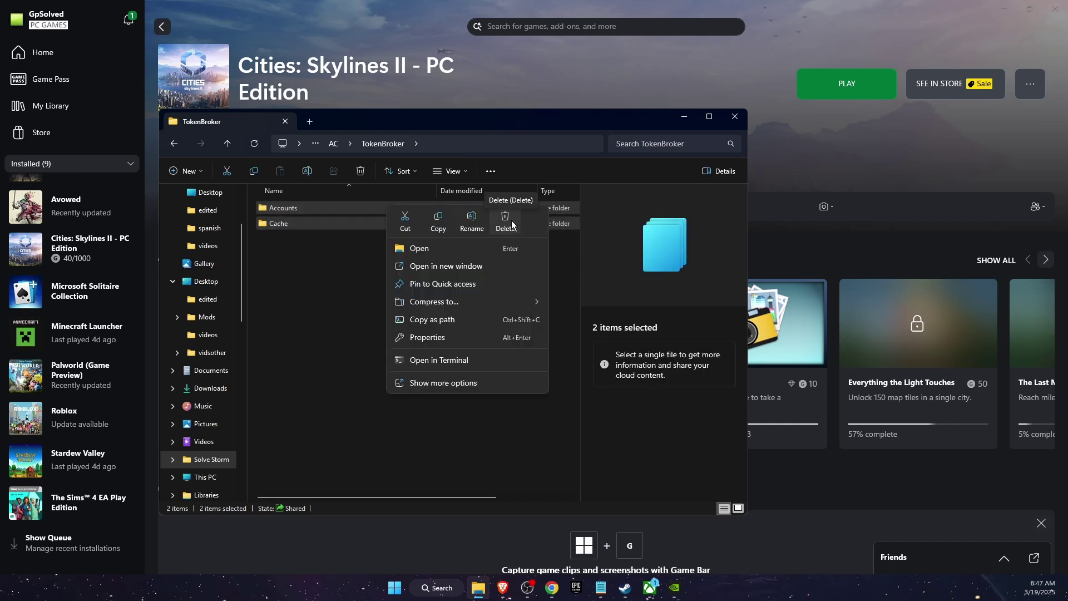
left_click(307, 346)
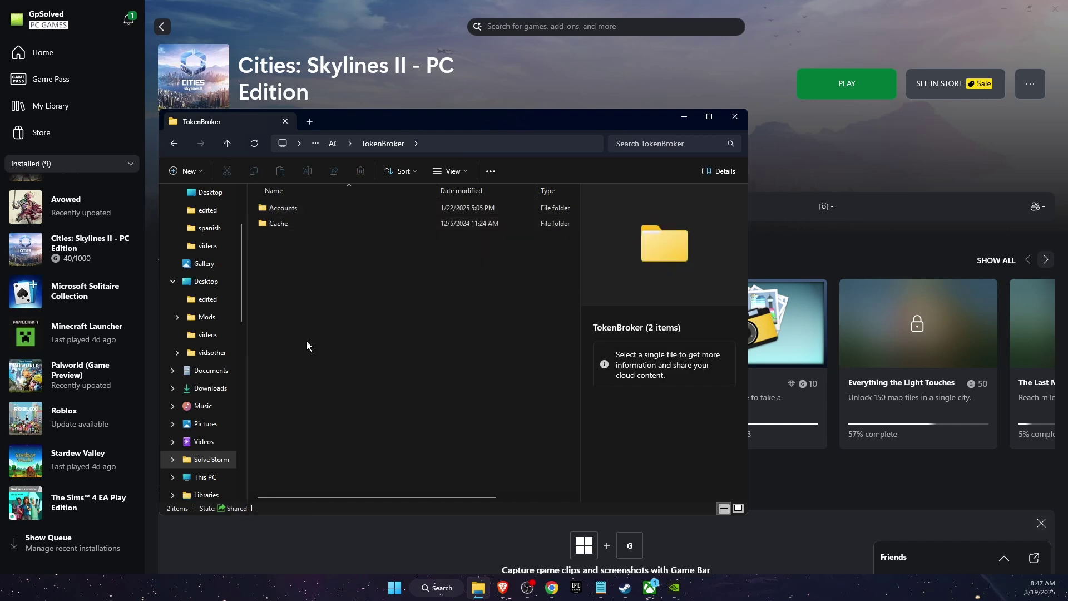